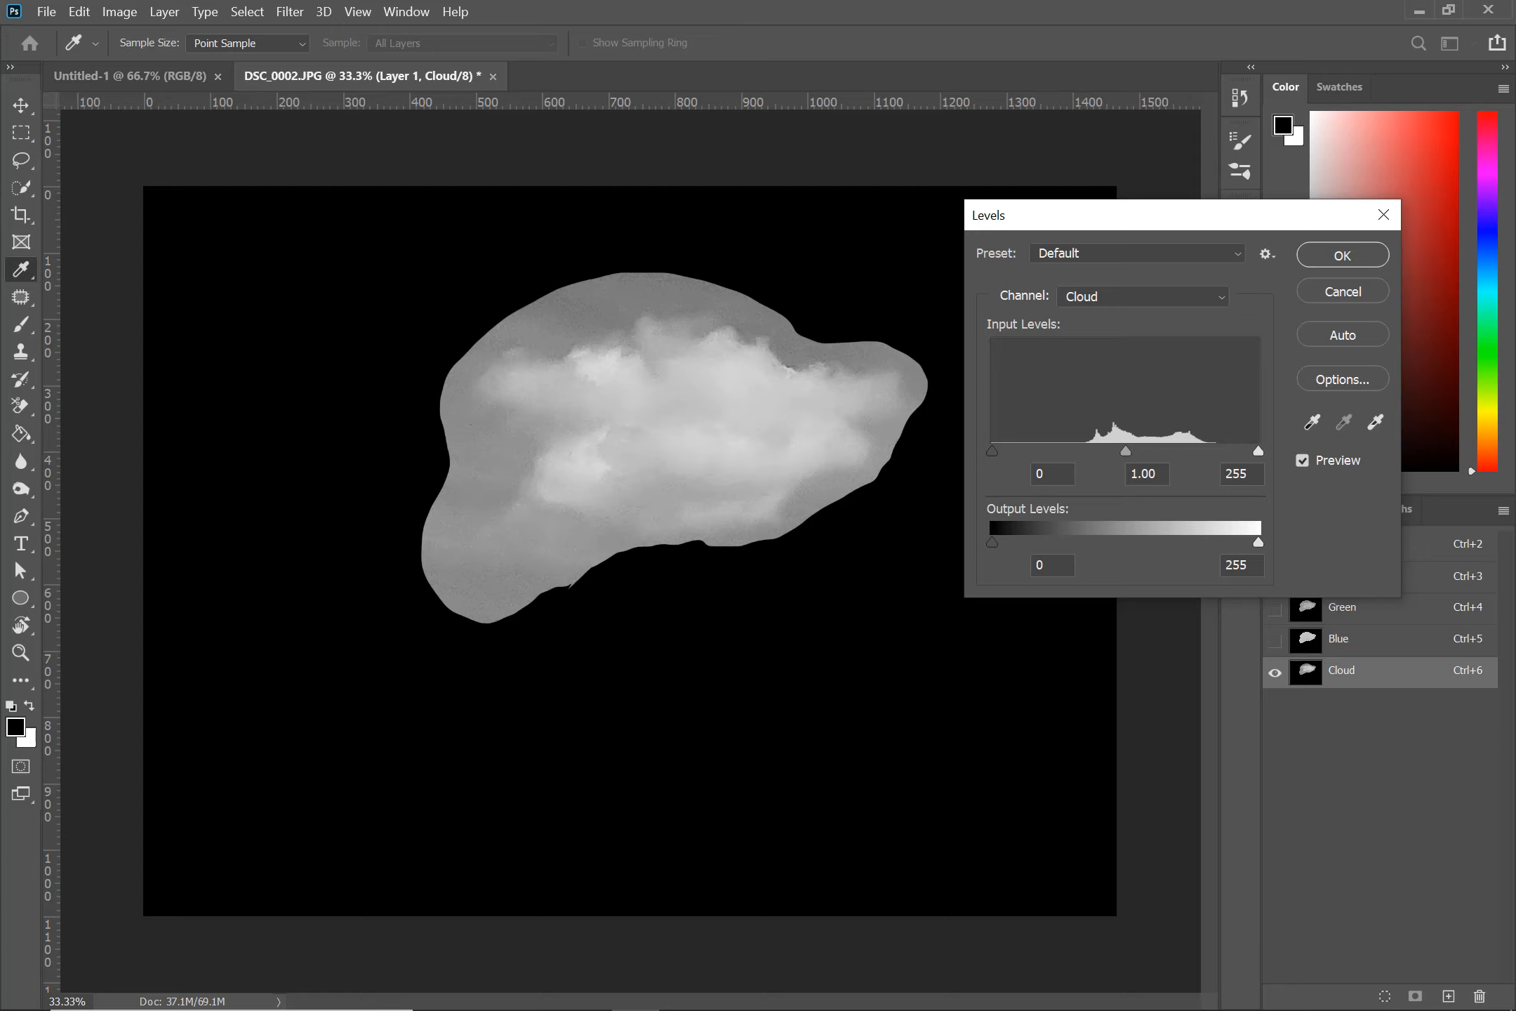
# Adjust the Cloud channel's Levels to a midtone input of 0.19 and a white input of 218.
pyautogui.moveTo(1125, 450); pyautogui.dragTo(1230, 451)
pyautogui.press('Tab')
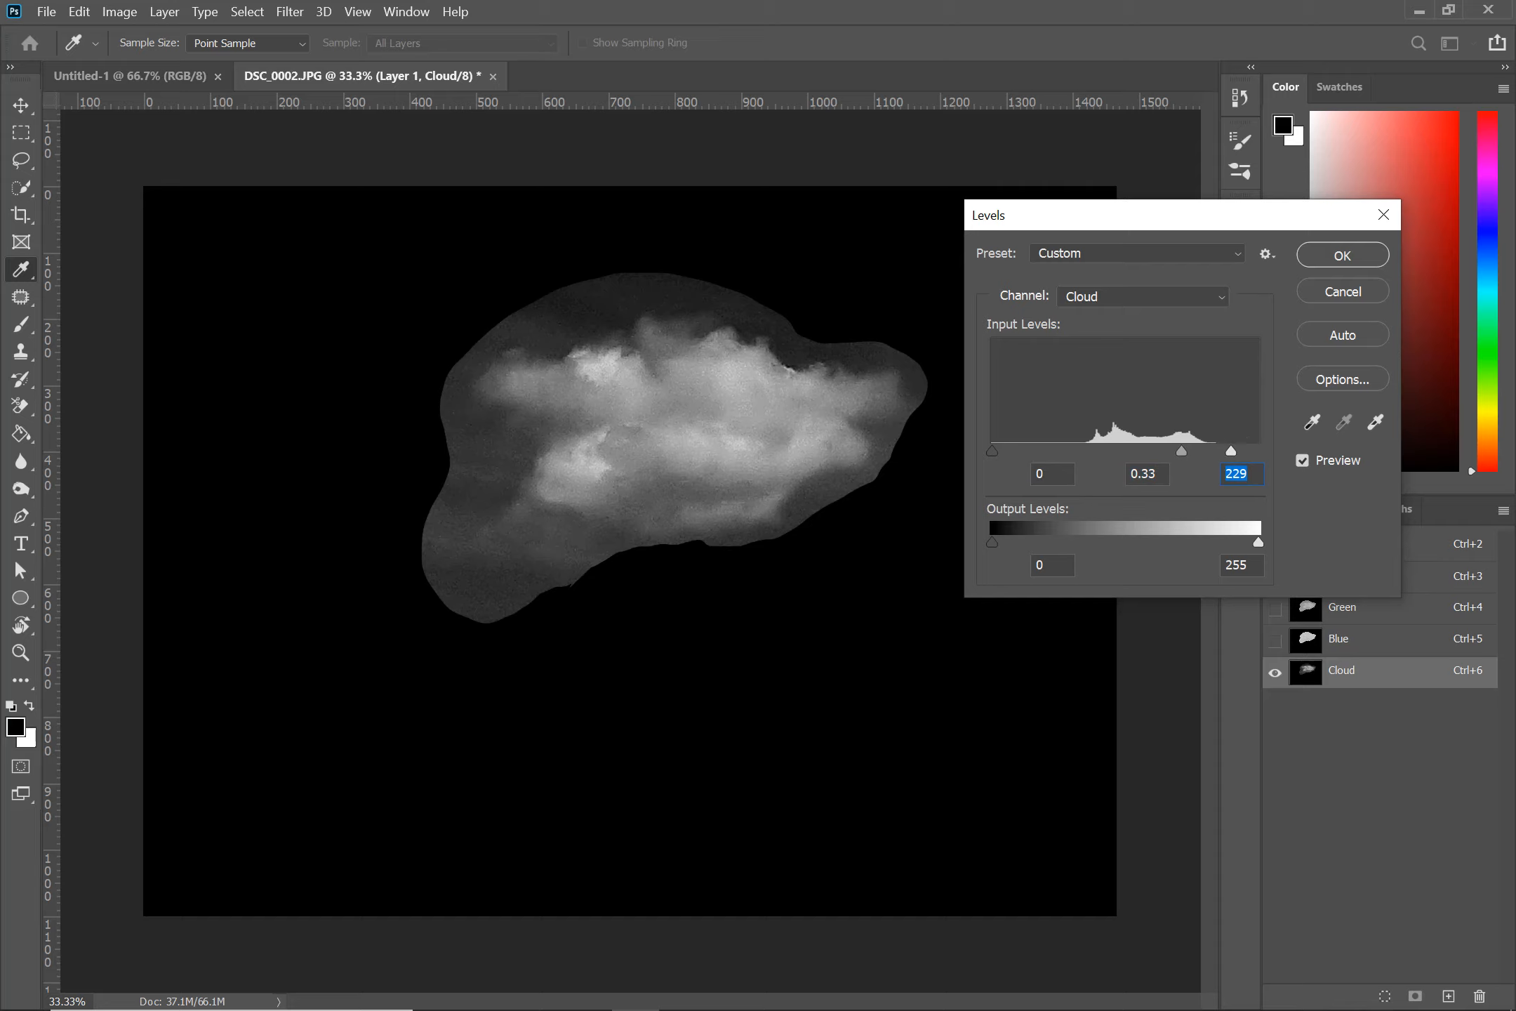
pyautogui.moveTo(1182, 451); pyautogui.dragTo(1199, 451)
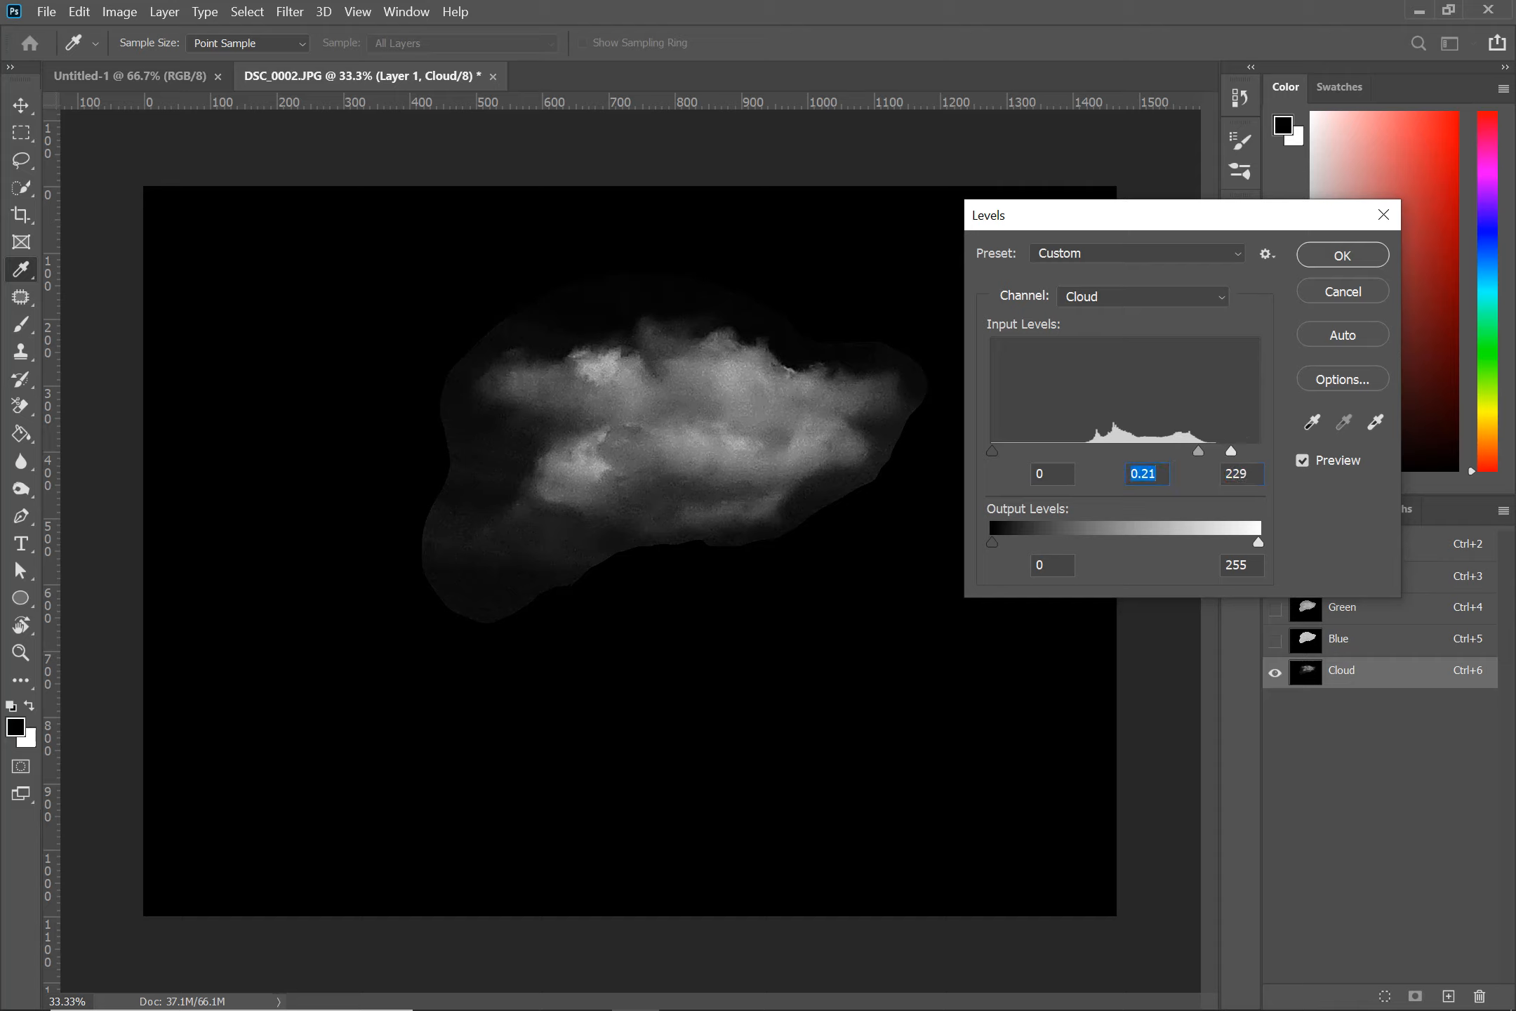
pyautogui.click(1231, 452)
pyautogui.moveTo(1231, 452); pyautogui.dragTo(1219, 452)
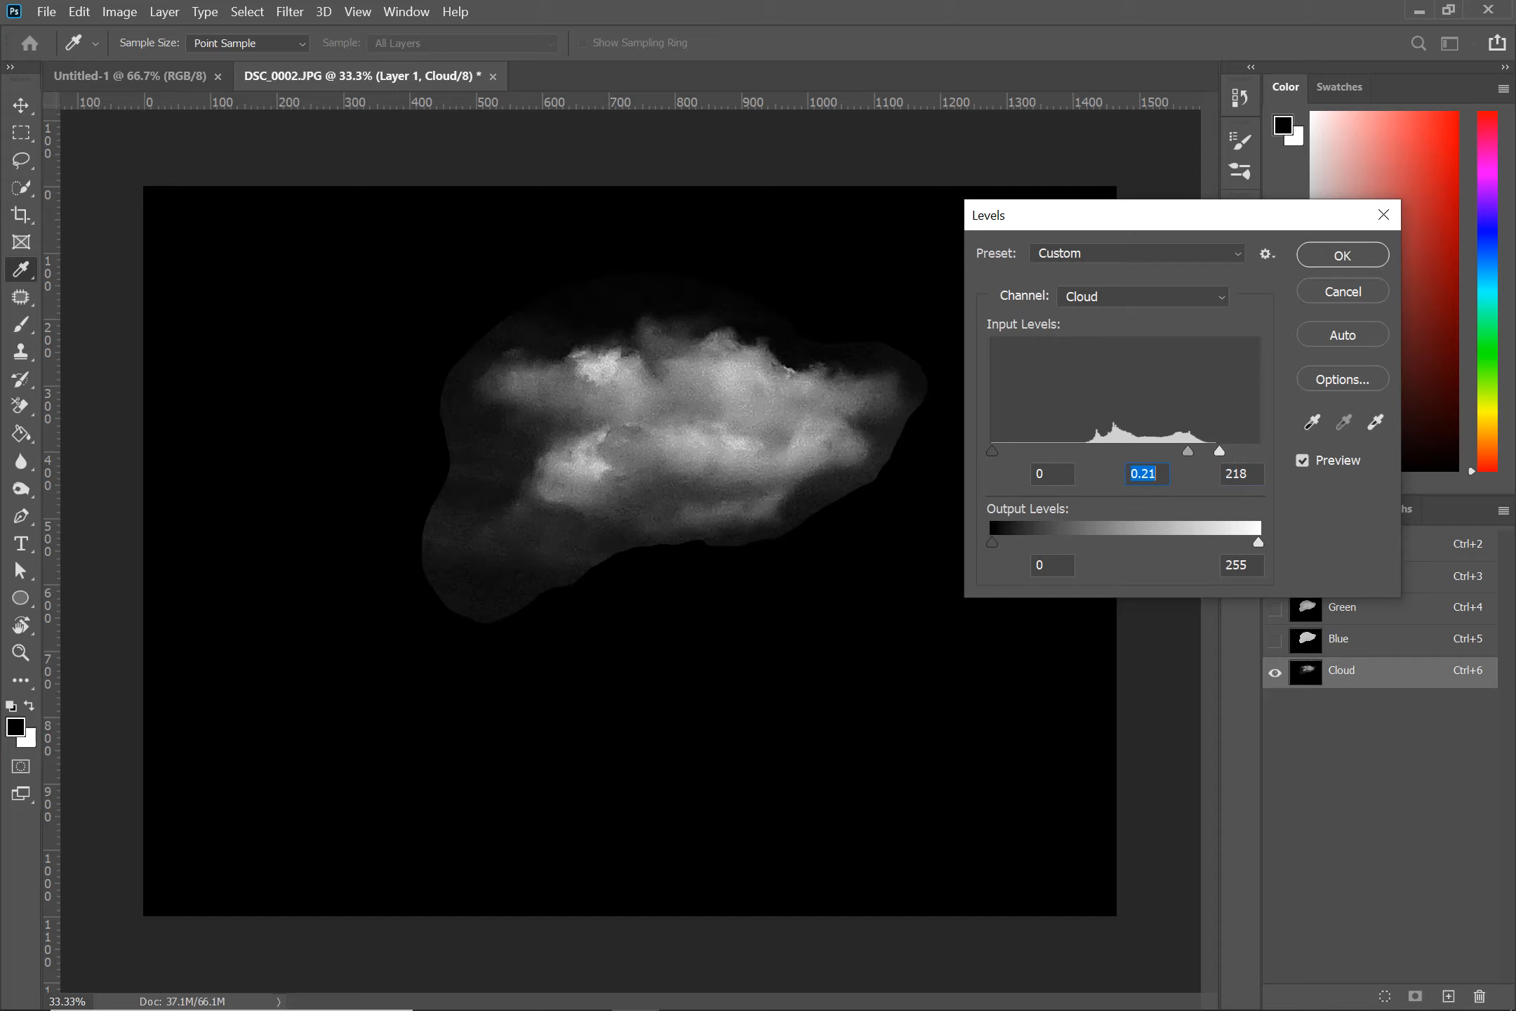
pyautogui.click(1239, 473)
pyautogui.moveTo(1188, 451); pyautogui.dragTo(1190, 451)
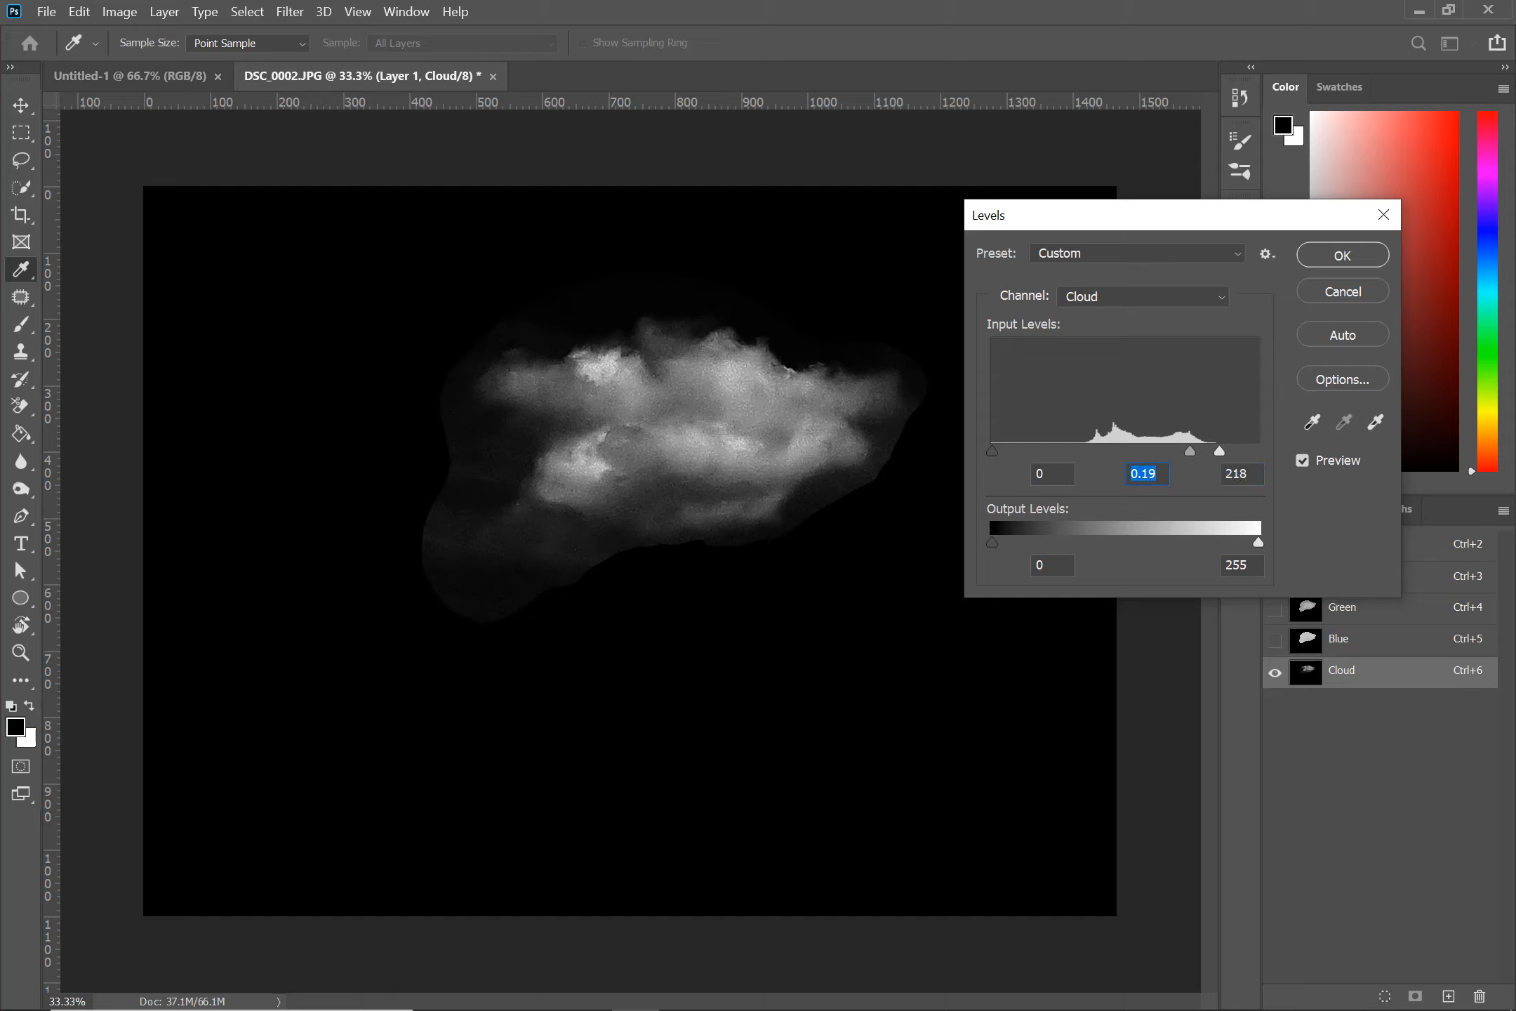
pyautogui.press('Return')
# Load the Cloud channel as a selection and add a new empty layer above Layer 1.
pyautogui.press('g')
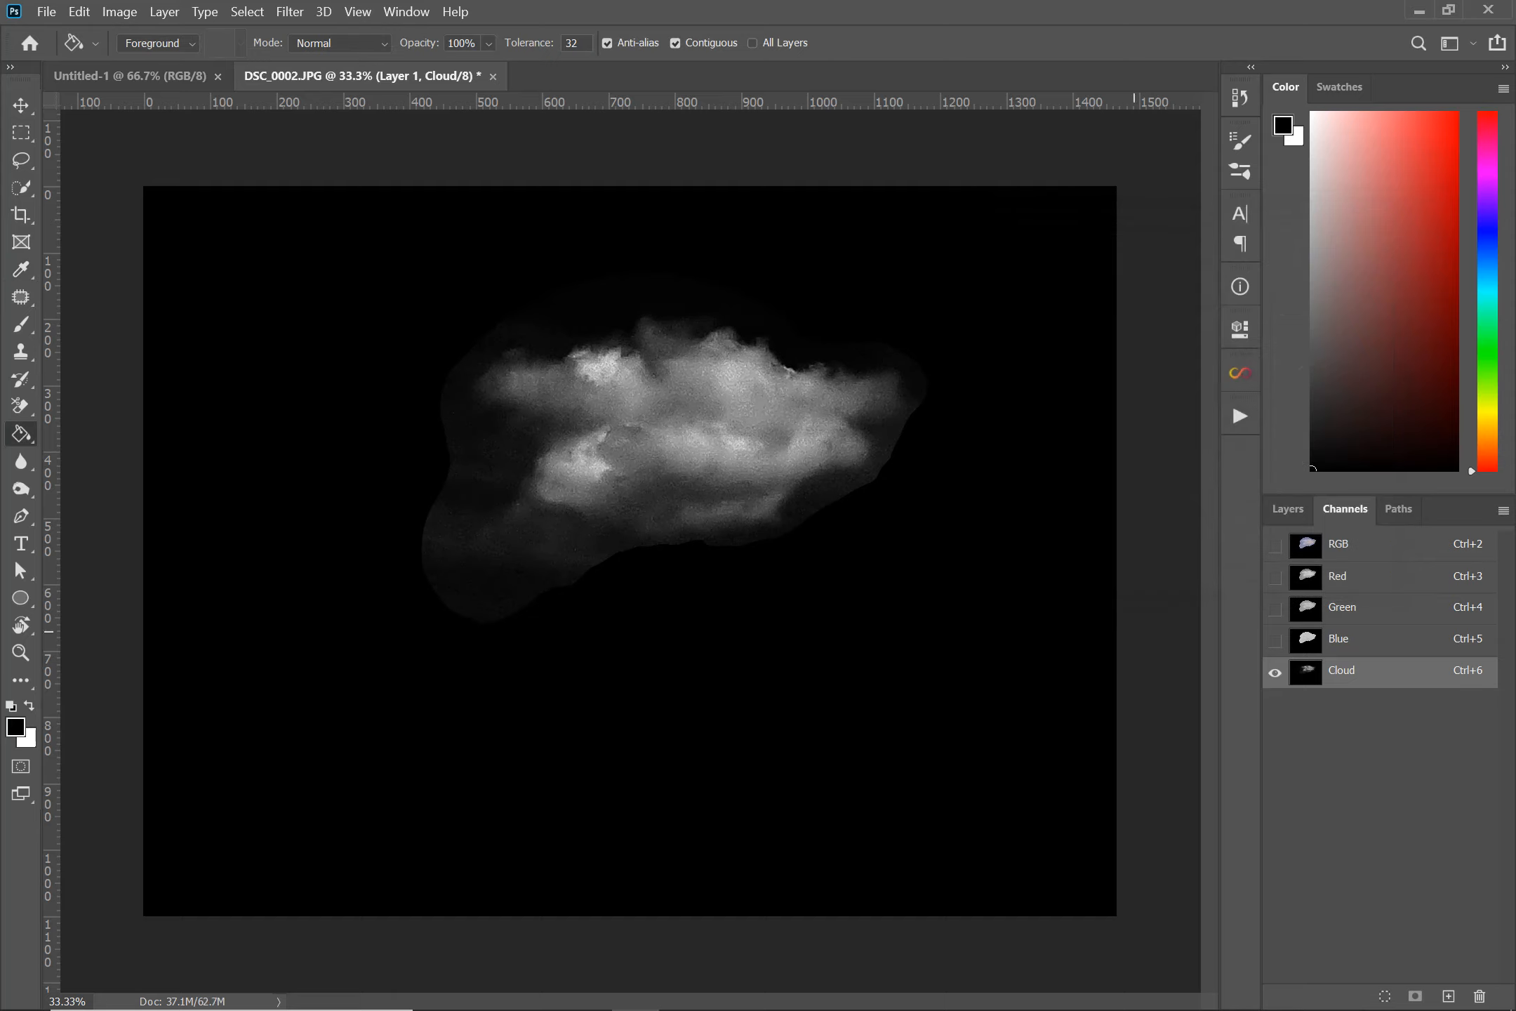
pyautogui.moveTo(1372, 674); pyautogui.dragTo(1385, 997)
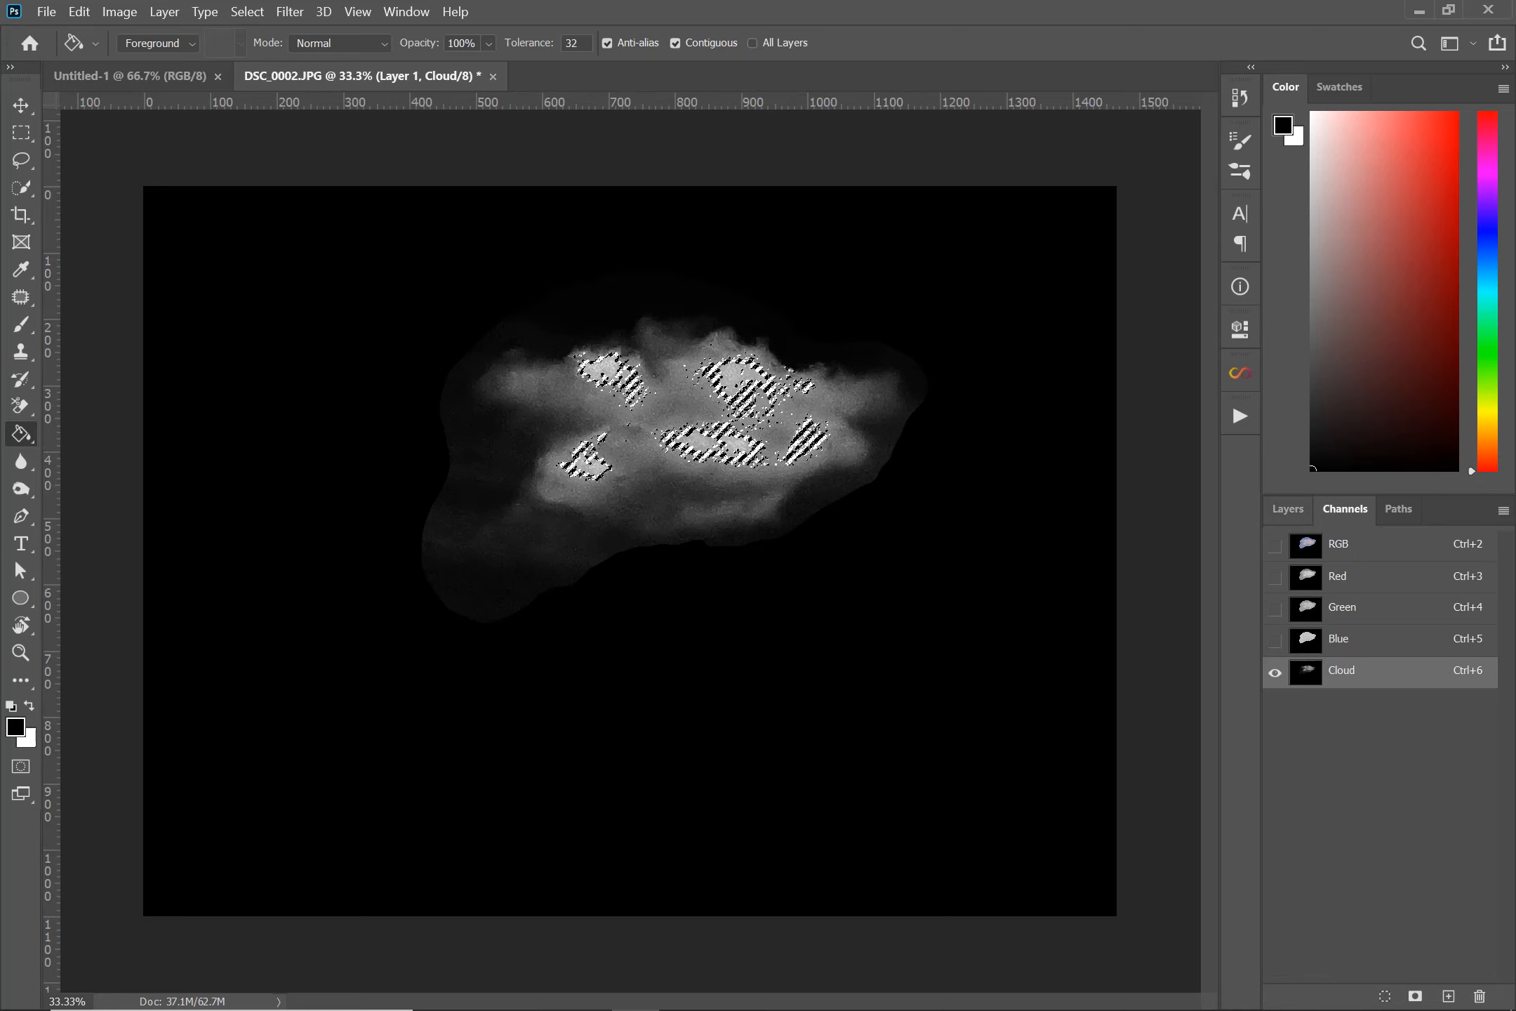
pyautogui.click(1288, 509)
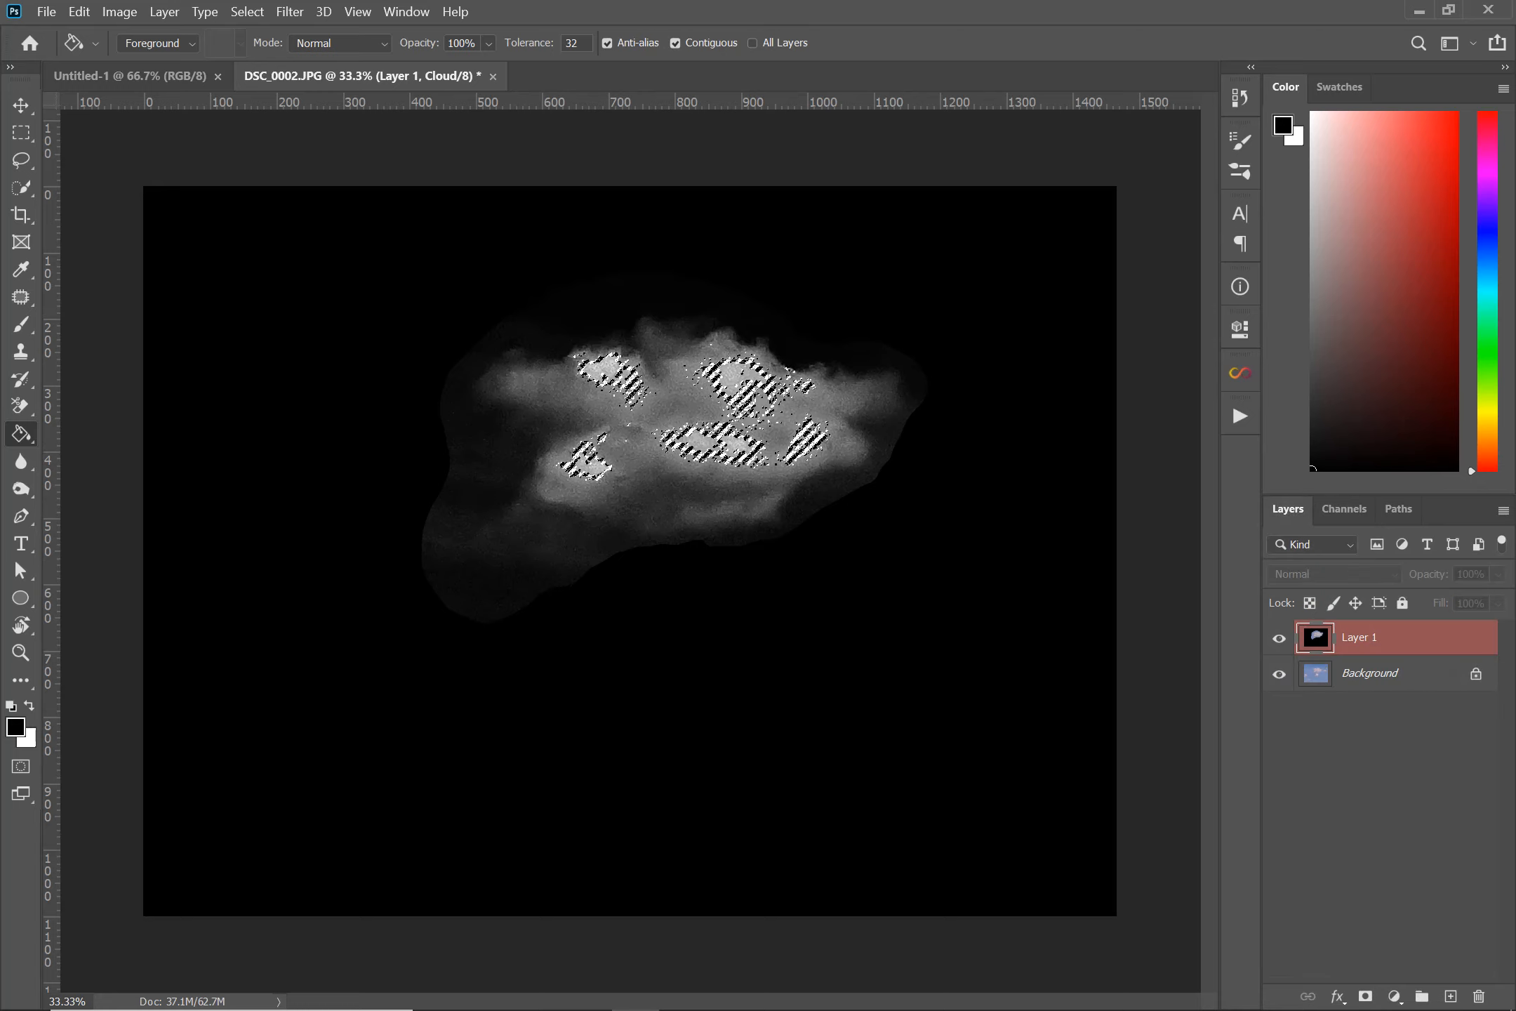
pyautogui.click(1451, 996)
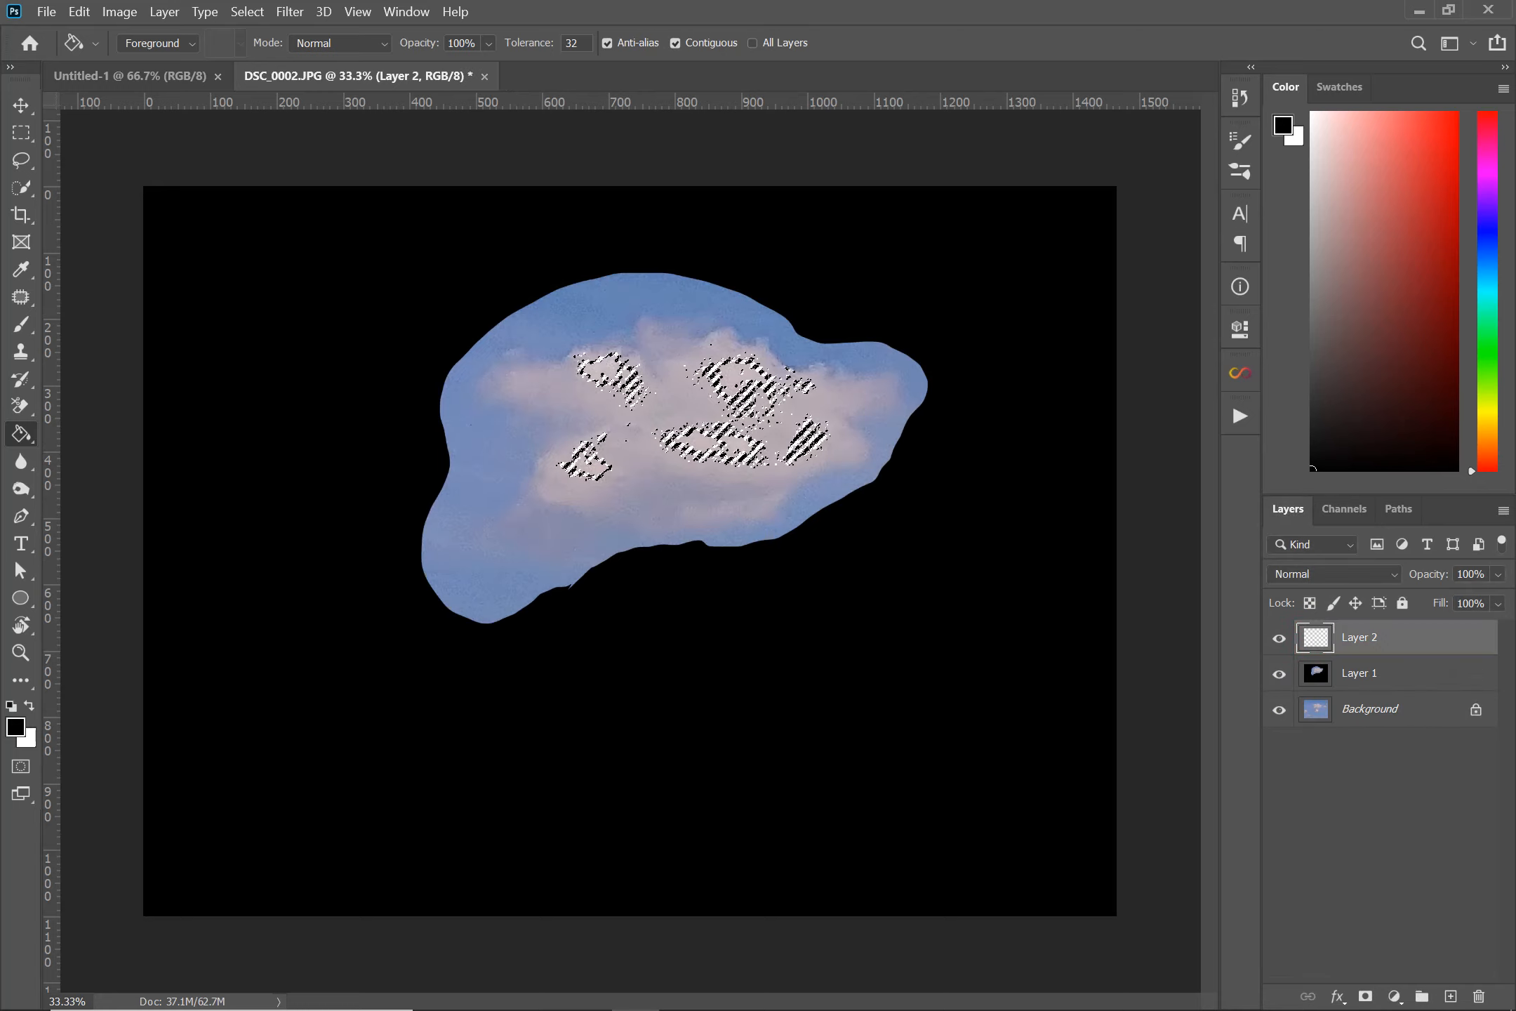
# With Layer 1 and Background hidden, fill the cloud selection with black on Layer 2 and deselect it.
pyautogui.click(1279, 674)
pyautogui.click(1279, 709)
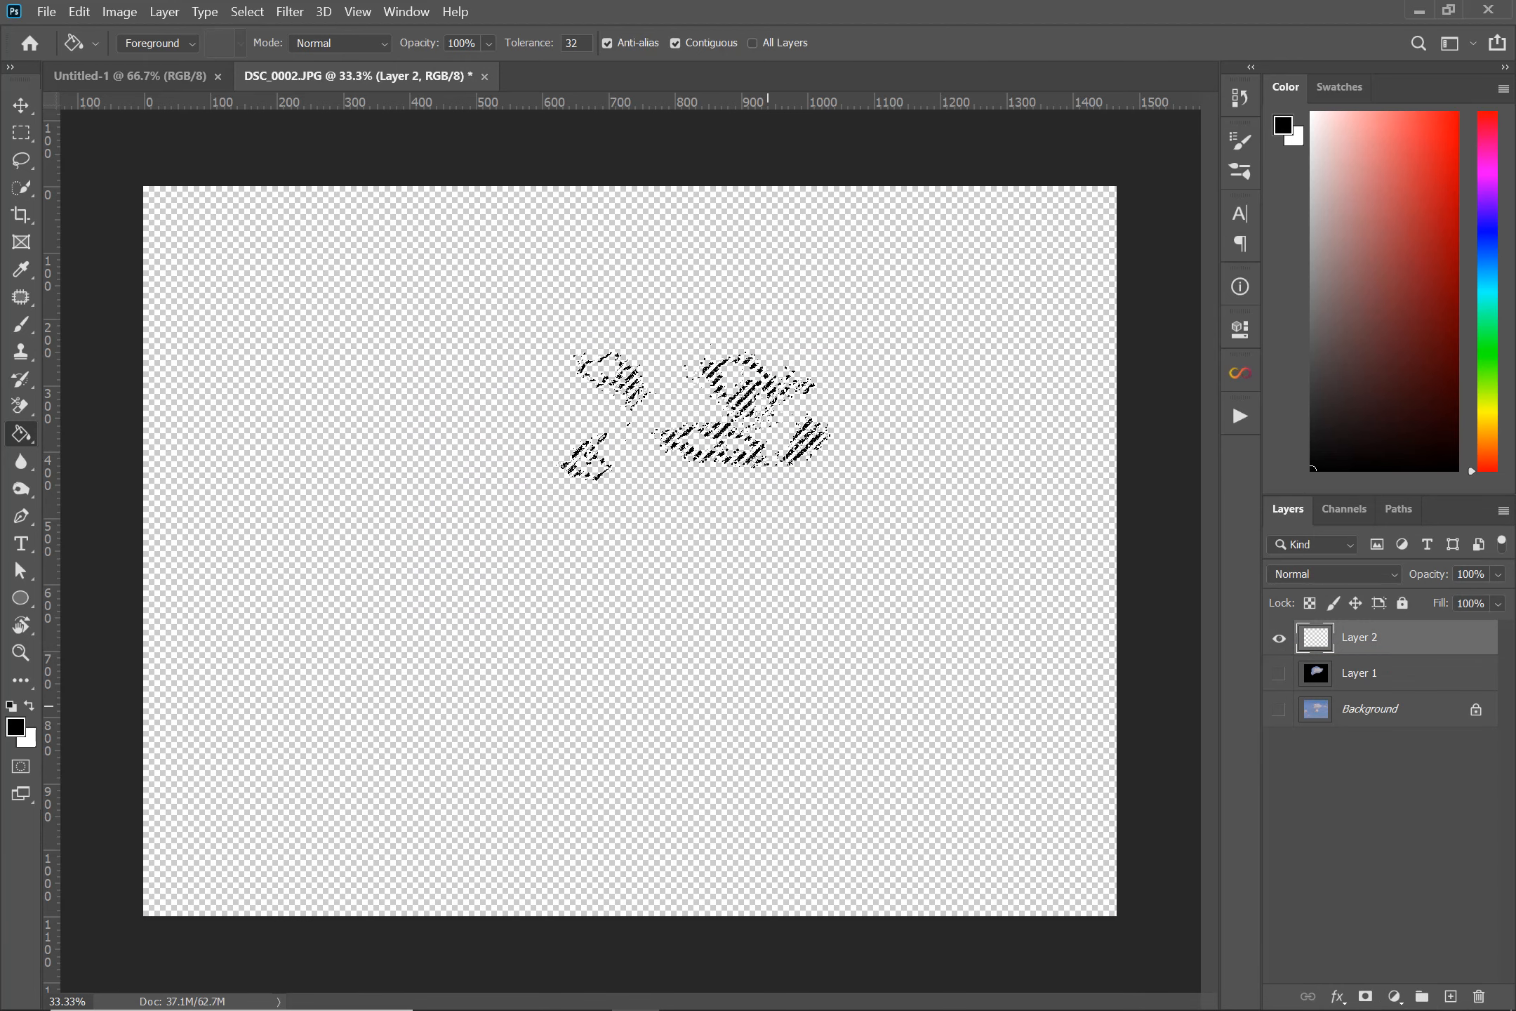
pyautogui.hotkey('alt', 'BackSpace')
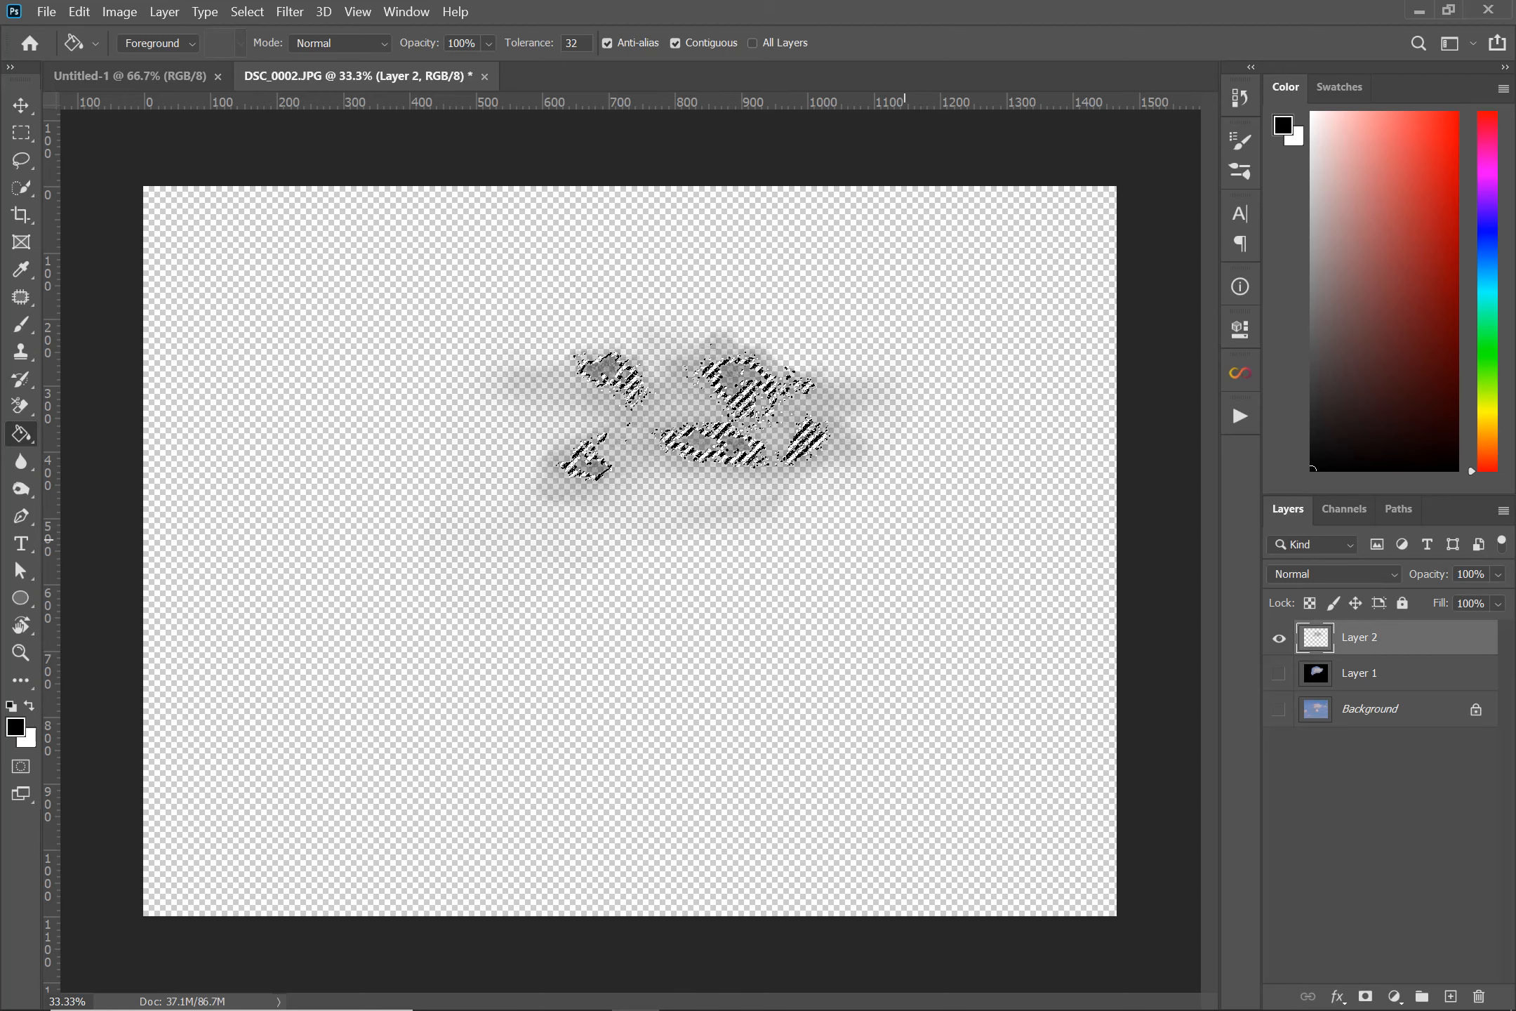
pyautogui.press('ctrl')
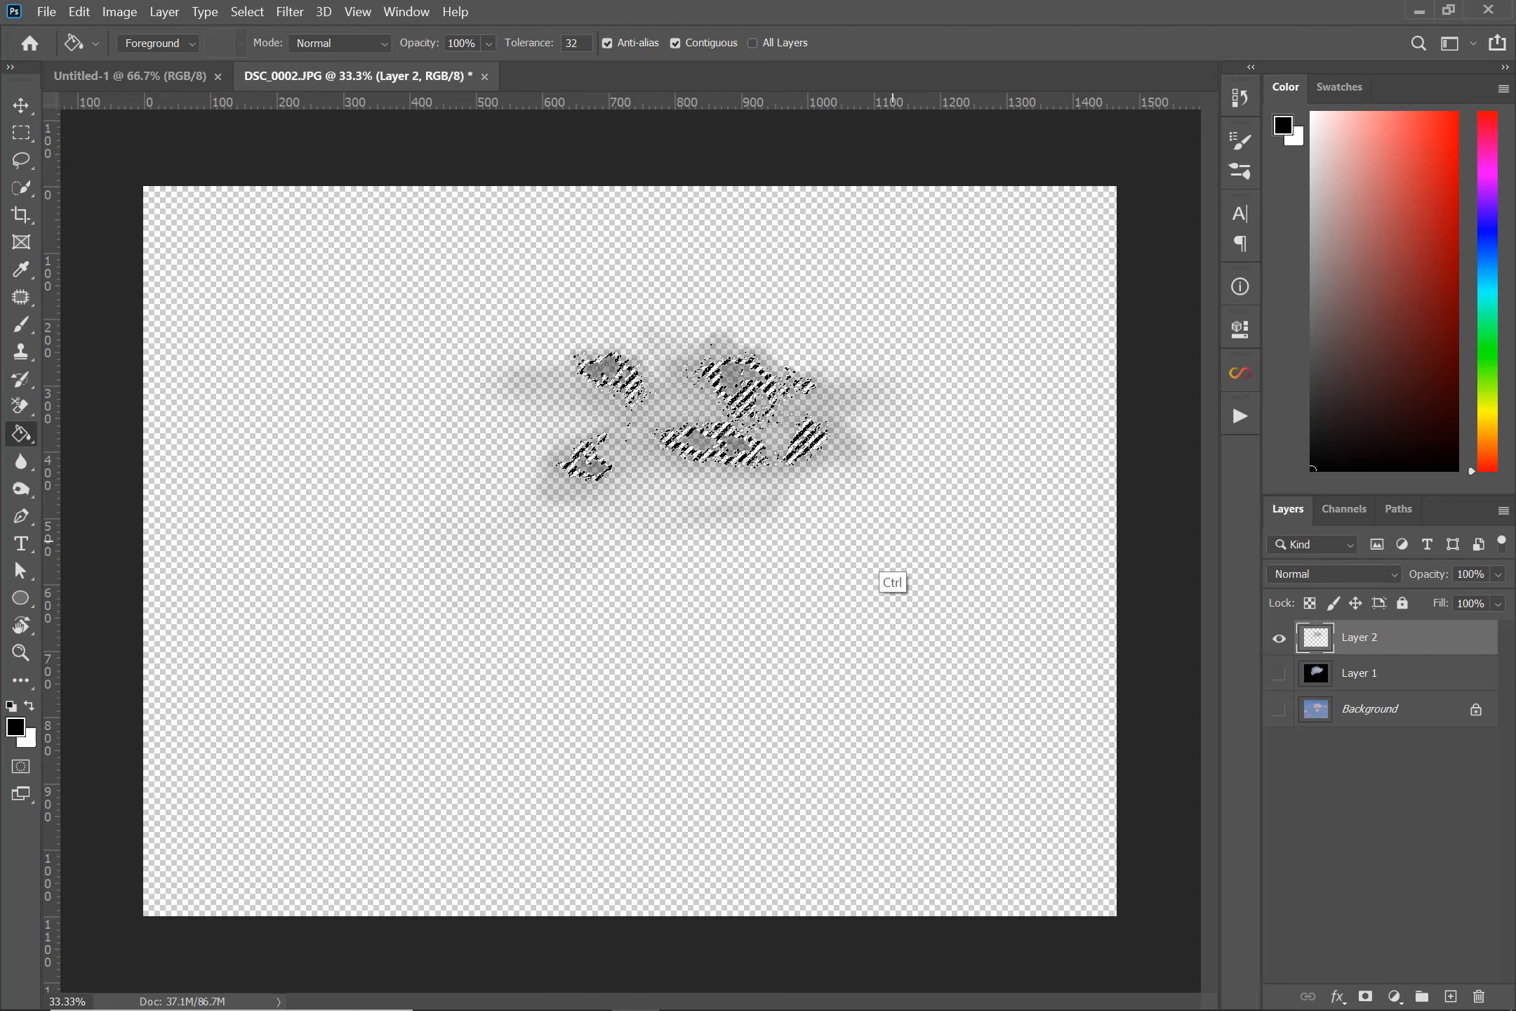
pyautogui.hotkey('ctrl', 'd')
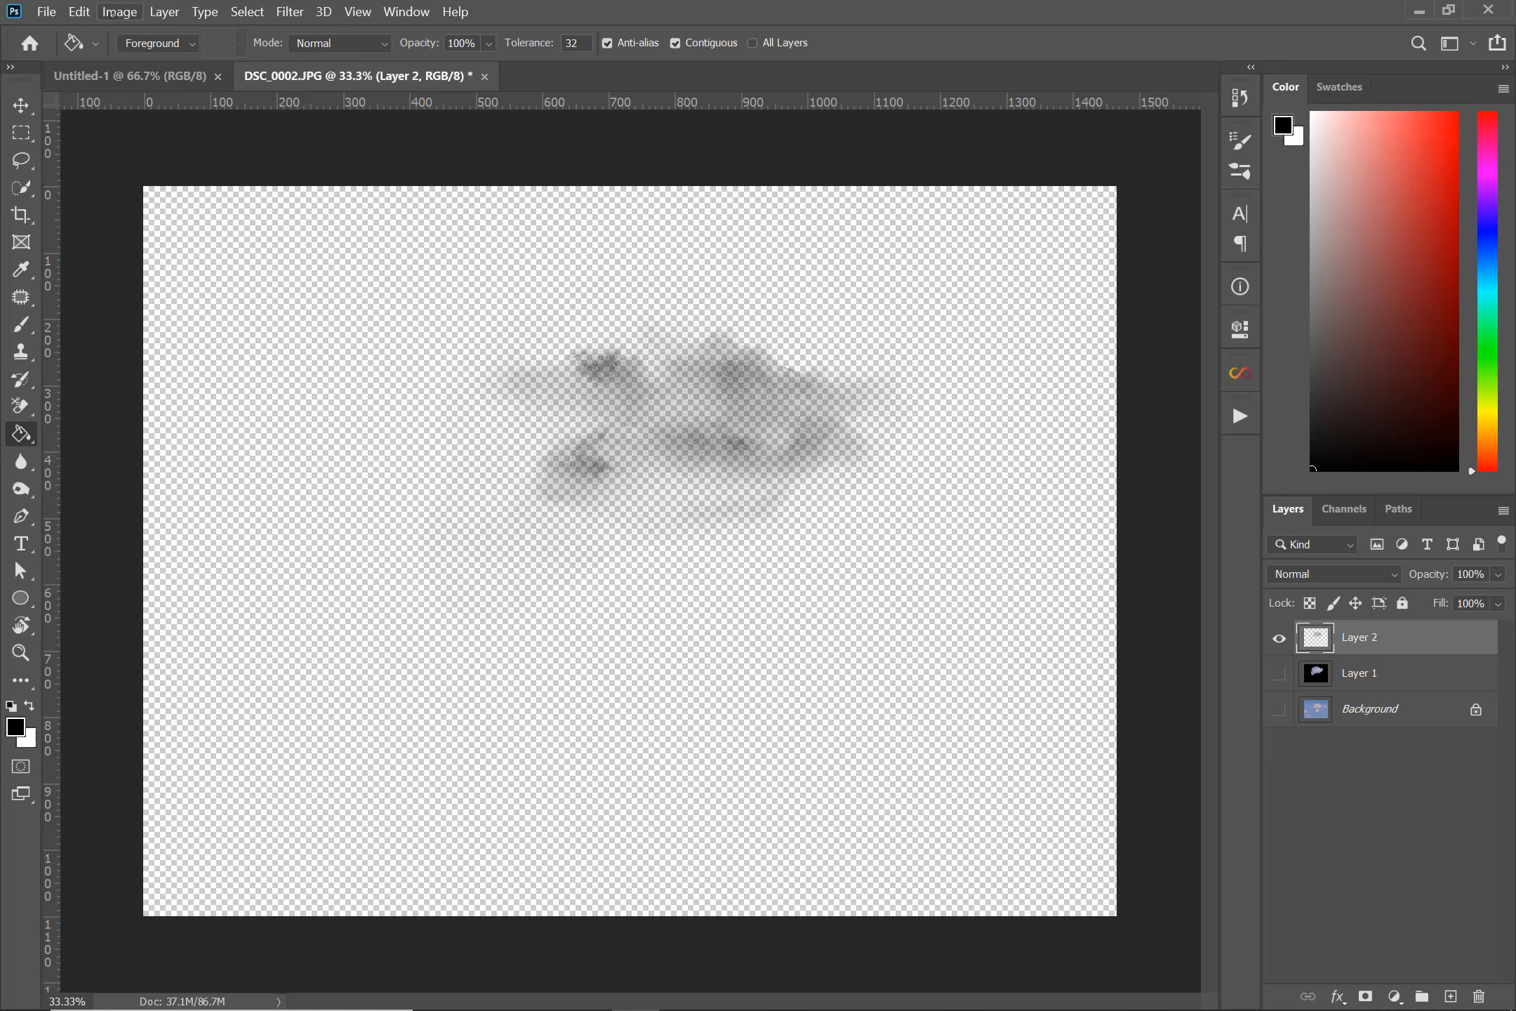
# Define a brush preset from the black cloud shape and name it Fog06.
pyautogui.click(120, 12)
pyautogui.click(669, 149)
pyautogui.click(79, 12)
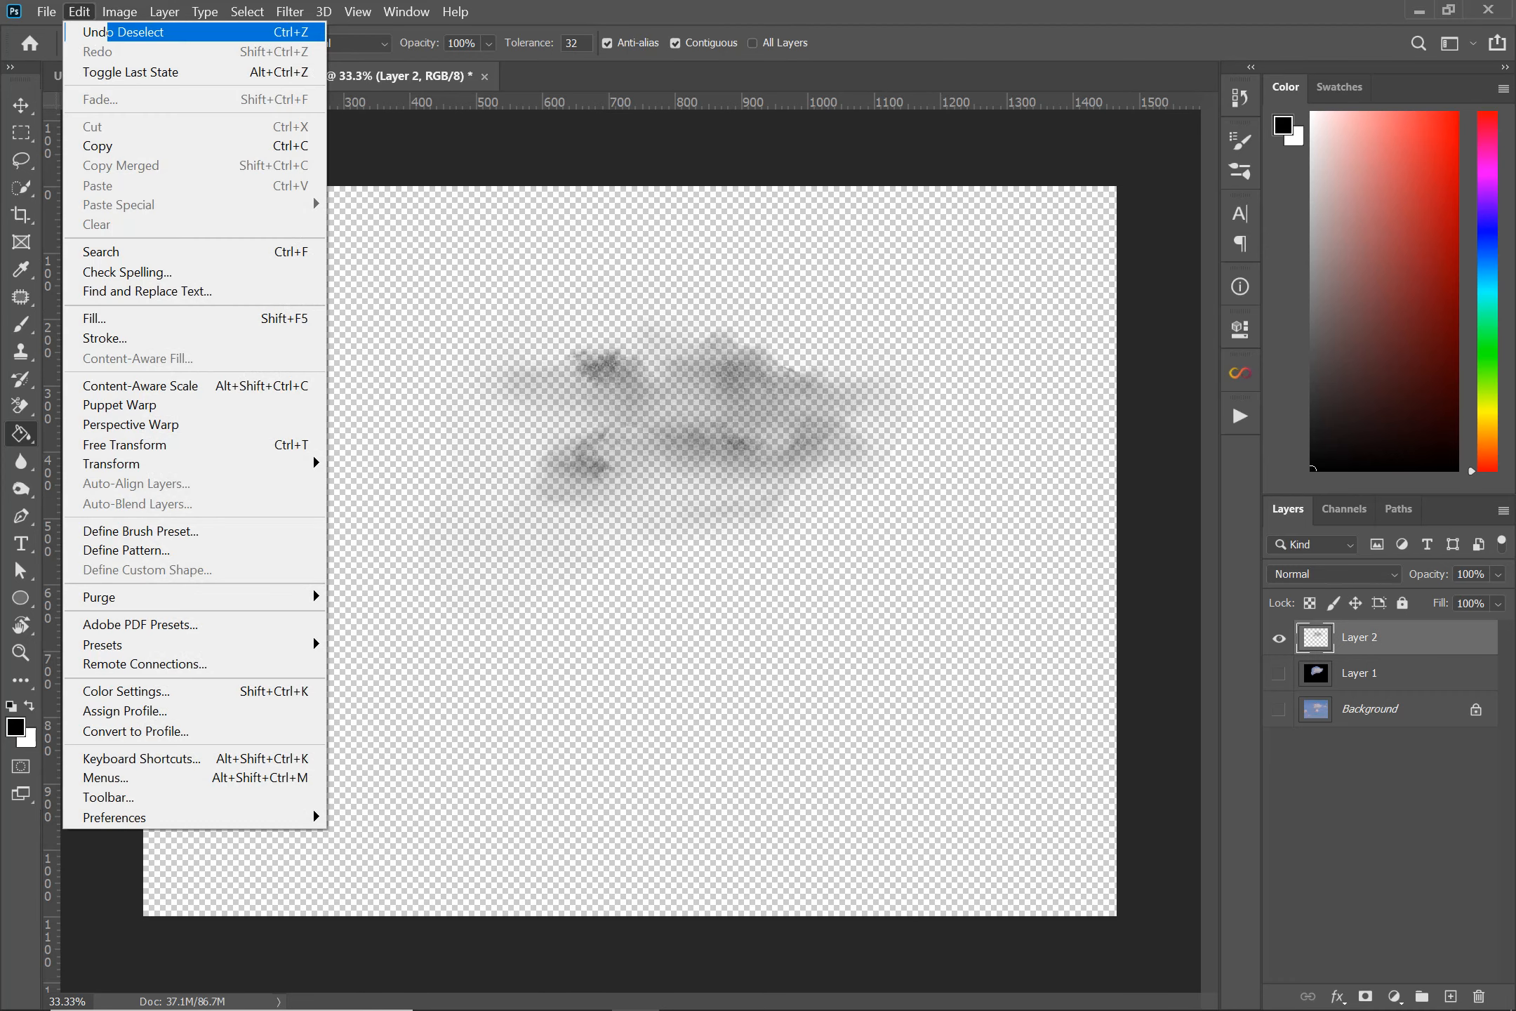
pyautogui.click(140, 531)
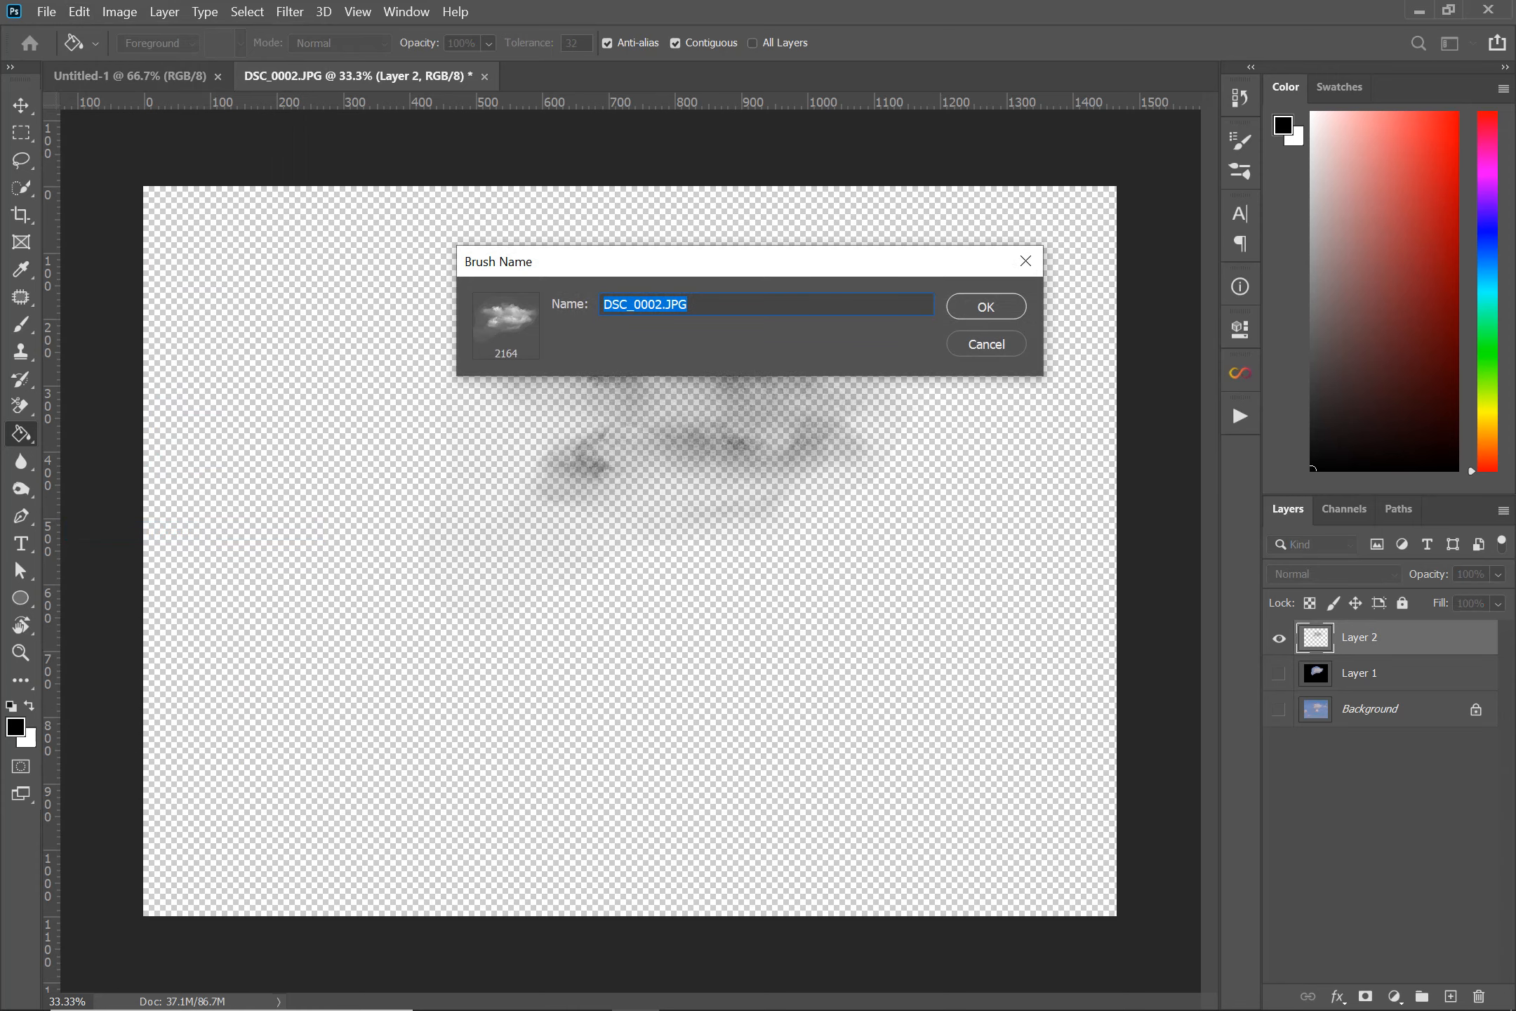
pyautogui.write('Fog06')
pyautogui.press('Return')
# In the Untitled-1 document, reduce the new brush to 1000 px with white as foreground, and undo a diagonal test stroke.
pyautogui.press('b')
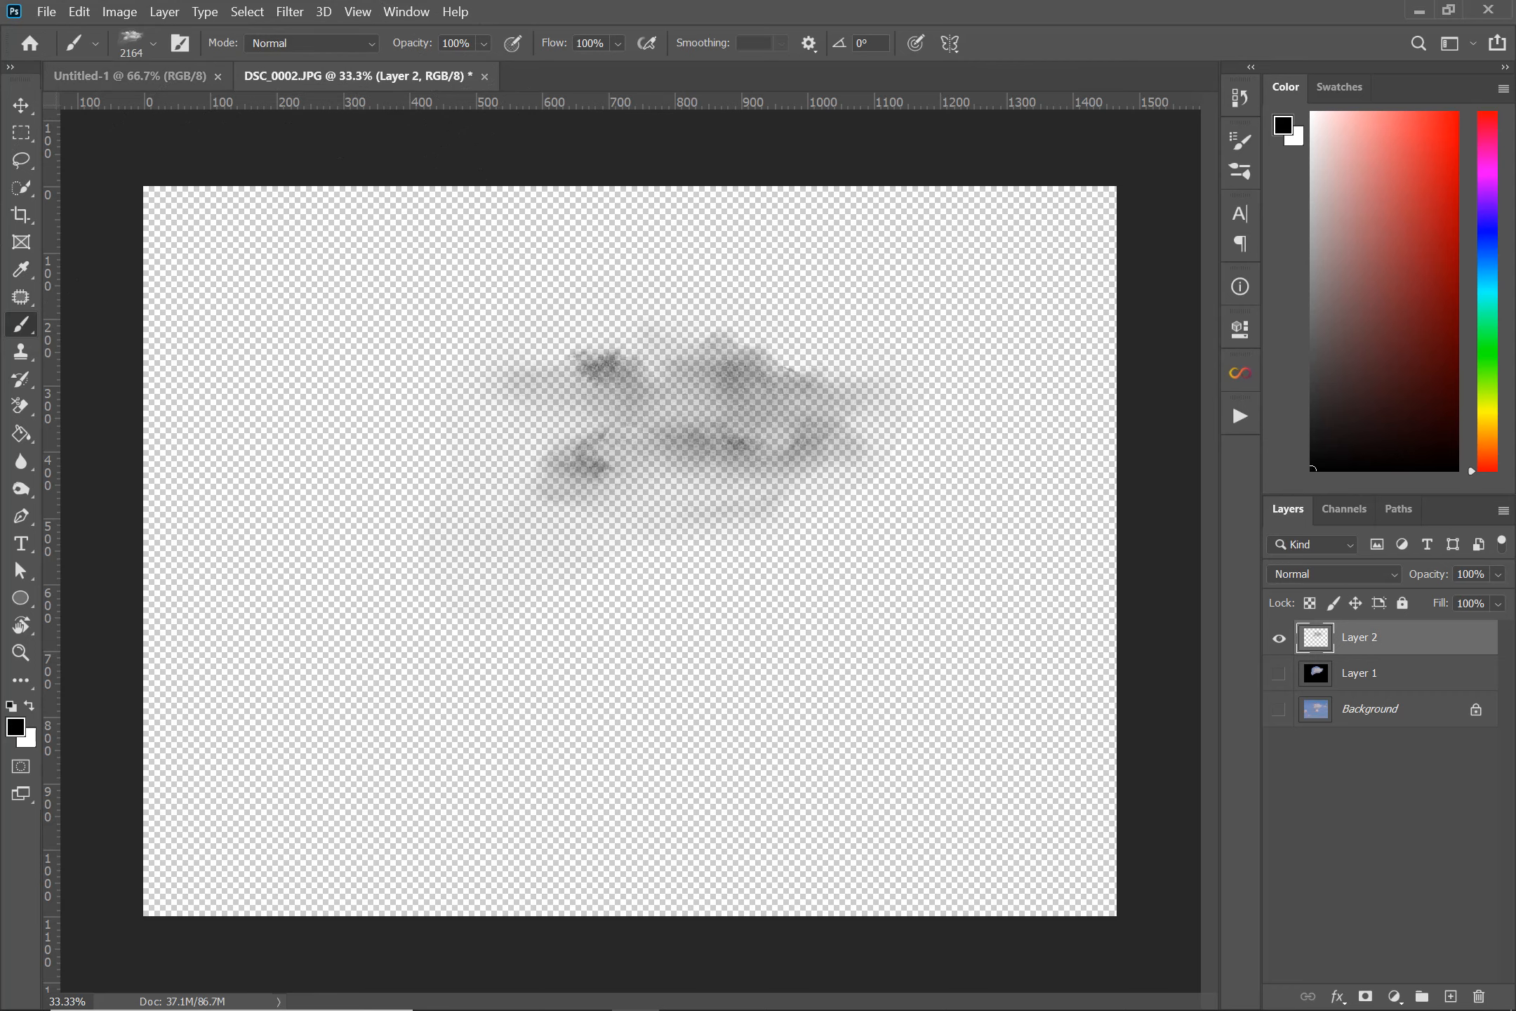
pyautogui.click(130, 76)
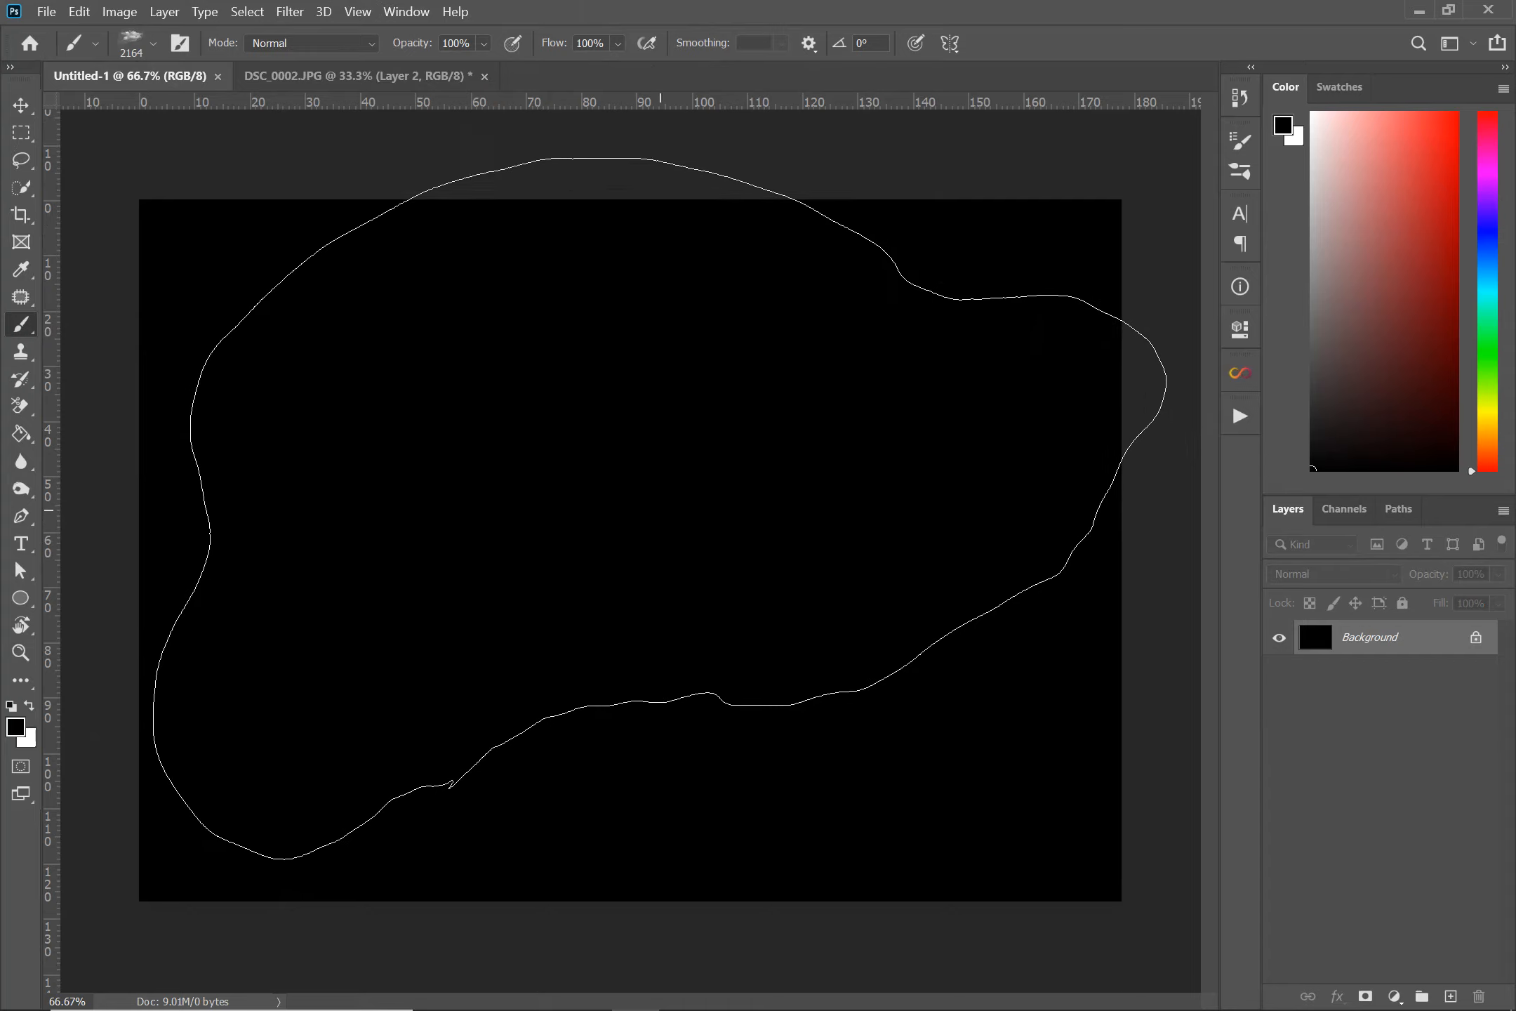
pyautogui.press('[')
pyautogui.press('[')
pyautogui.press('[')
pyautogui.press('[')
pyautogui.press('[')
pyautogui.press('[')
pyautogui.press('[')
pyautogui.press('[')
pyautogui.press('[')
pyautogui.press('[')
pyautogui.press('[')
pyautogui.press('[')
pyautogui.press('x')
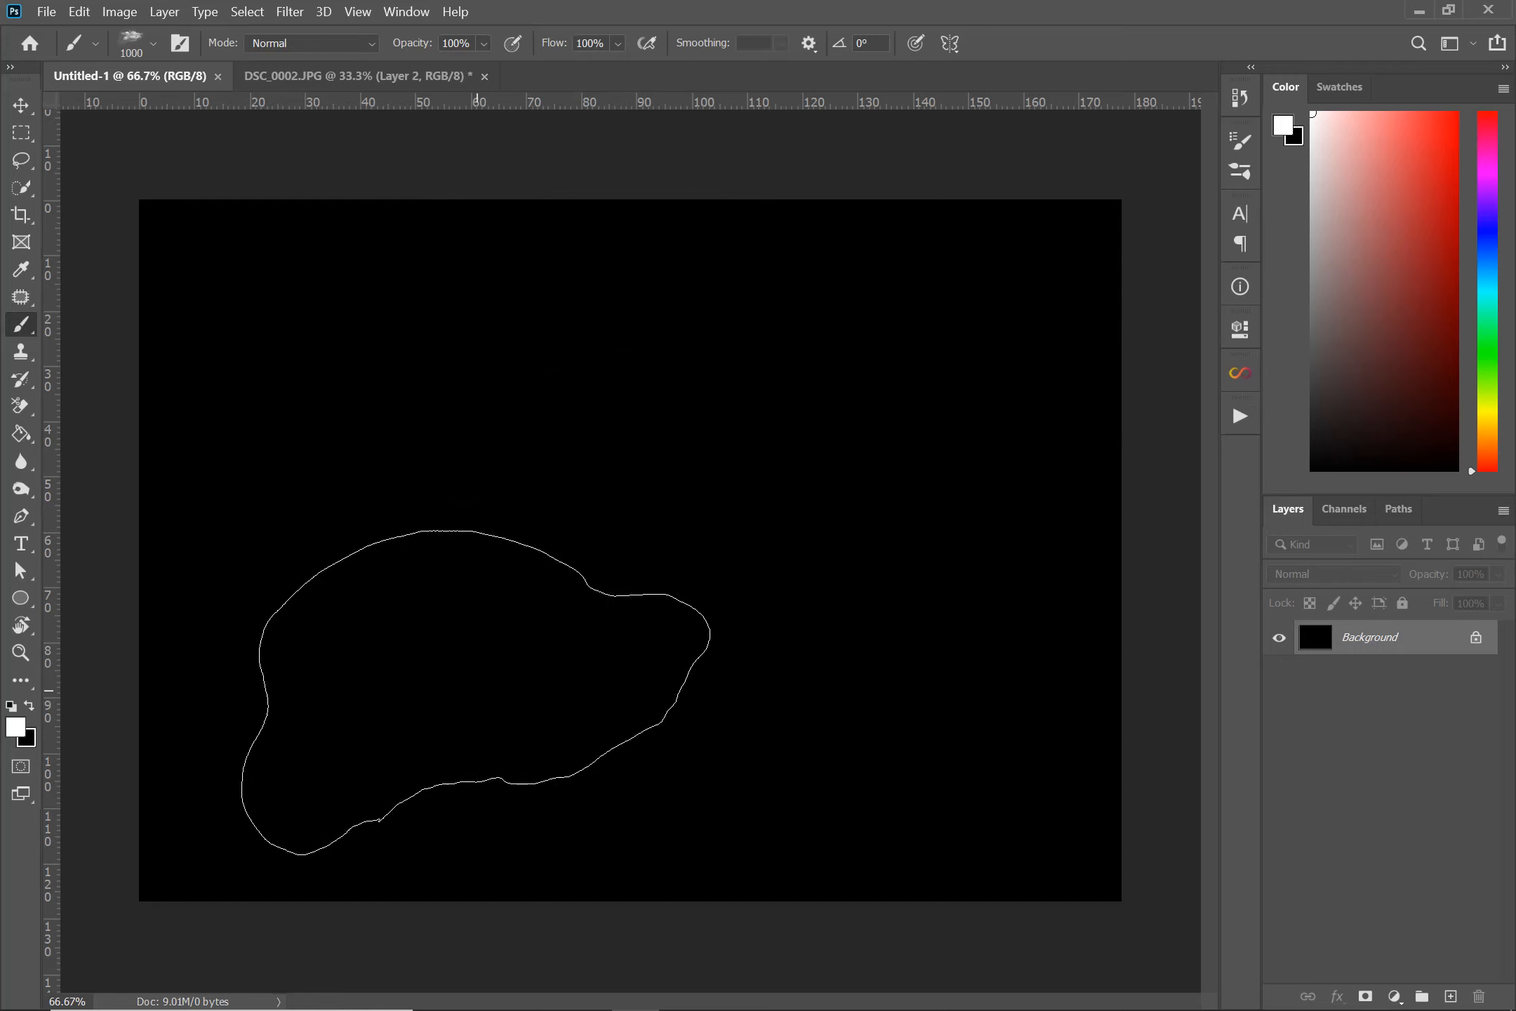
pyautogui.moveTo(472, 688)
pyautogui.mouseDown()
pyautogui.moveTo(684, 474)
pyautogui.moveTo(755, 452)
pyautogui.mouseUp()
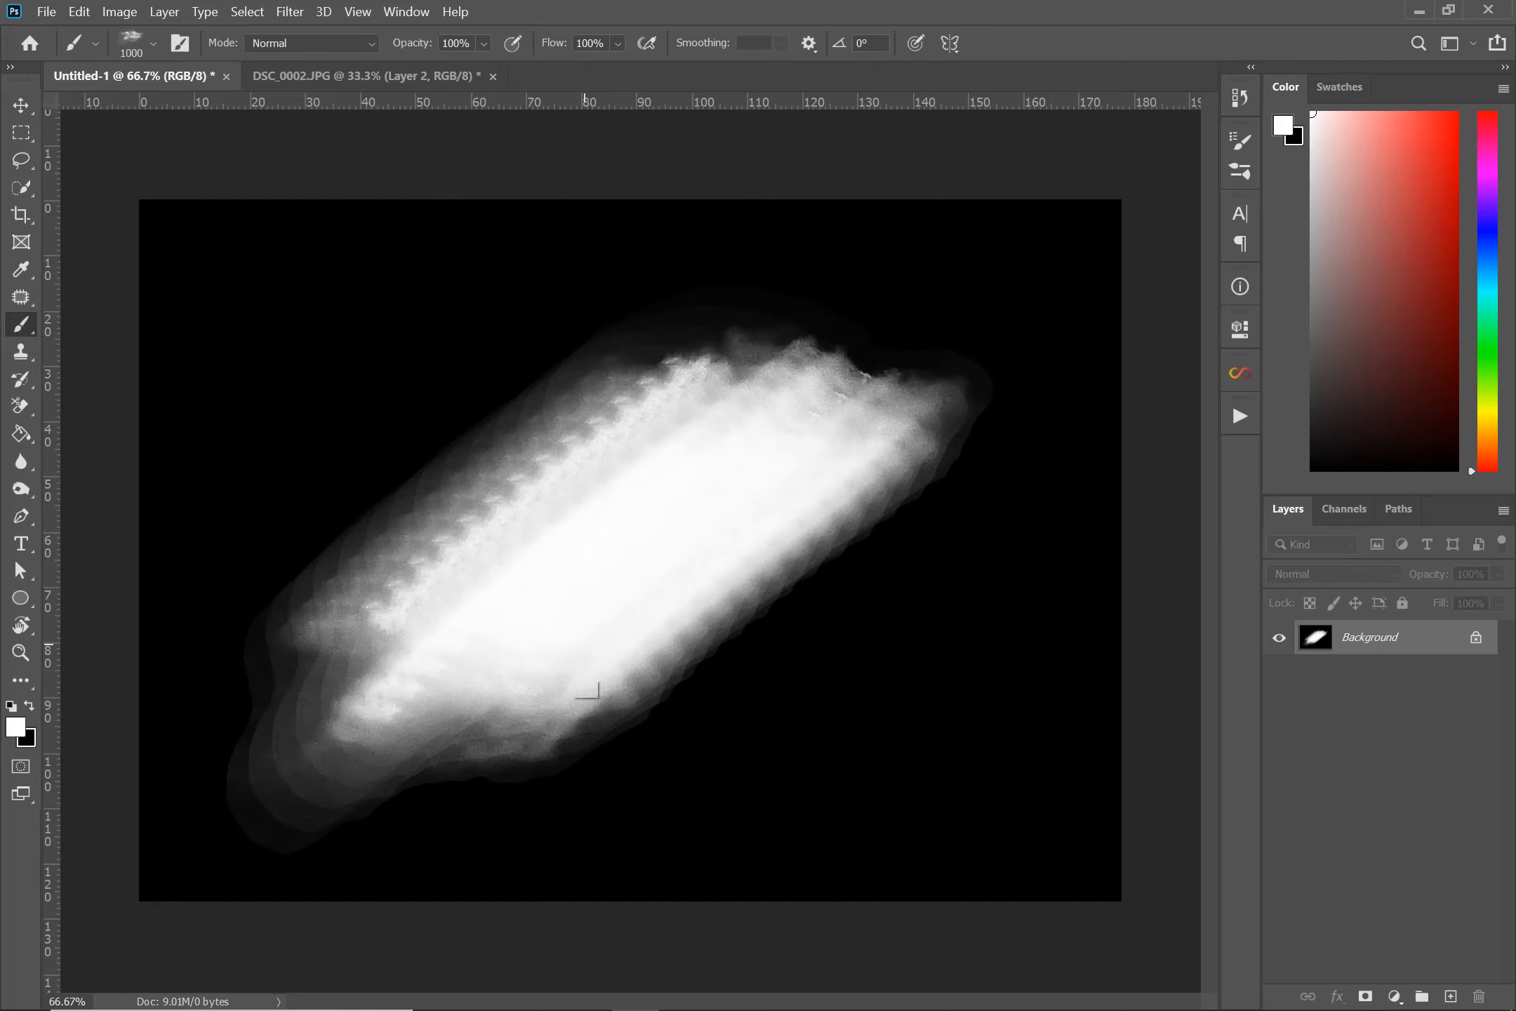
pyautogui.hotkey('ctrl', 'z')
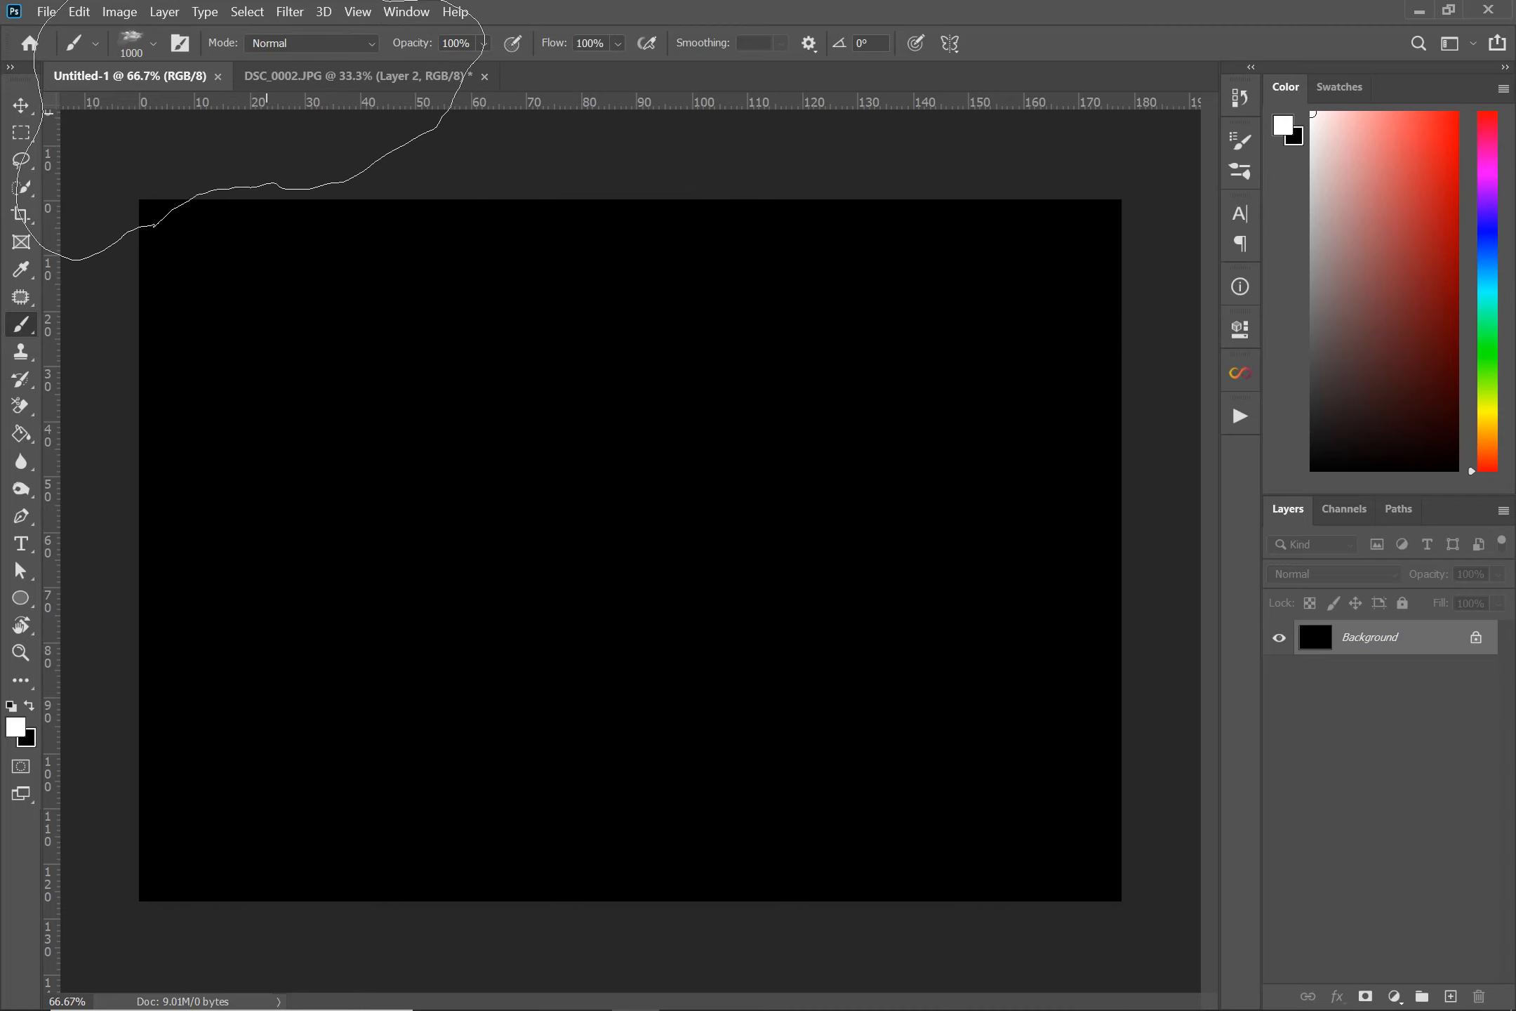
# Enable Shape Dynamics for the cloud brush with 19% size jitter and 9% angle jitter.
pyautogui.click(180, 43)
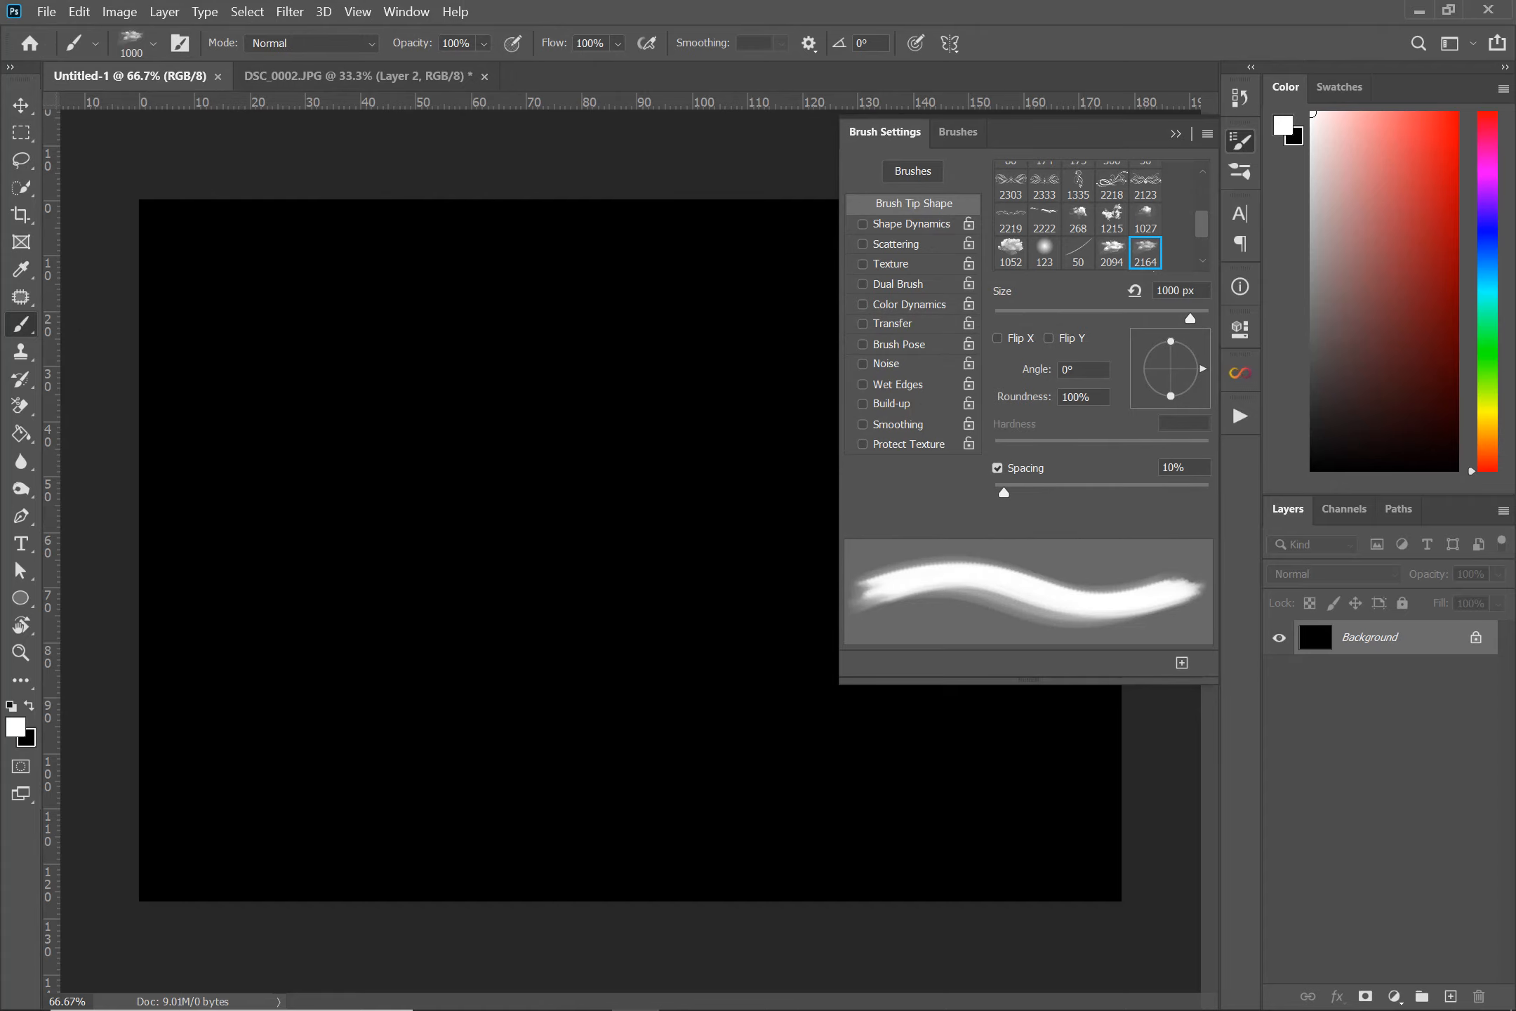
pyautogui.click(863, 225)
pyautogui.click(911, 223)
pyautogui.moveTo(995, 193); pyautogui.dragTo(1034, 193)
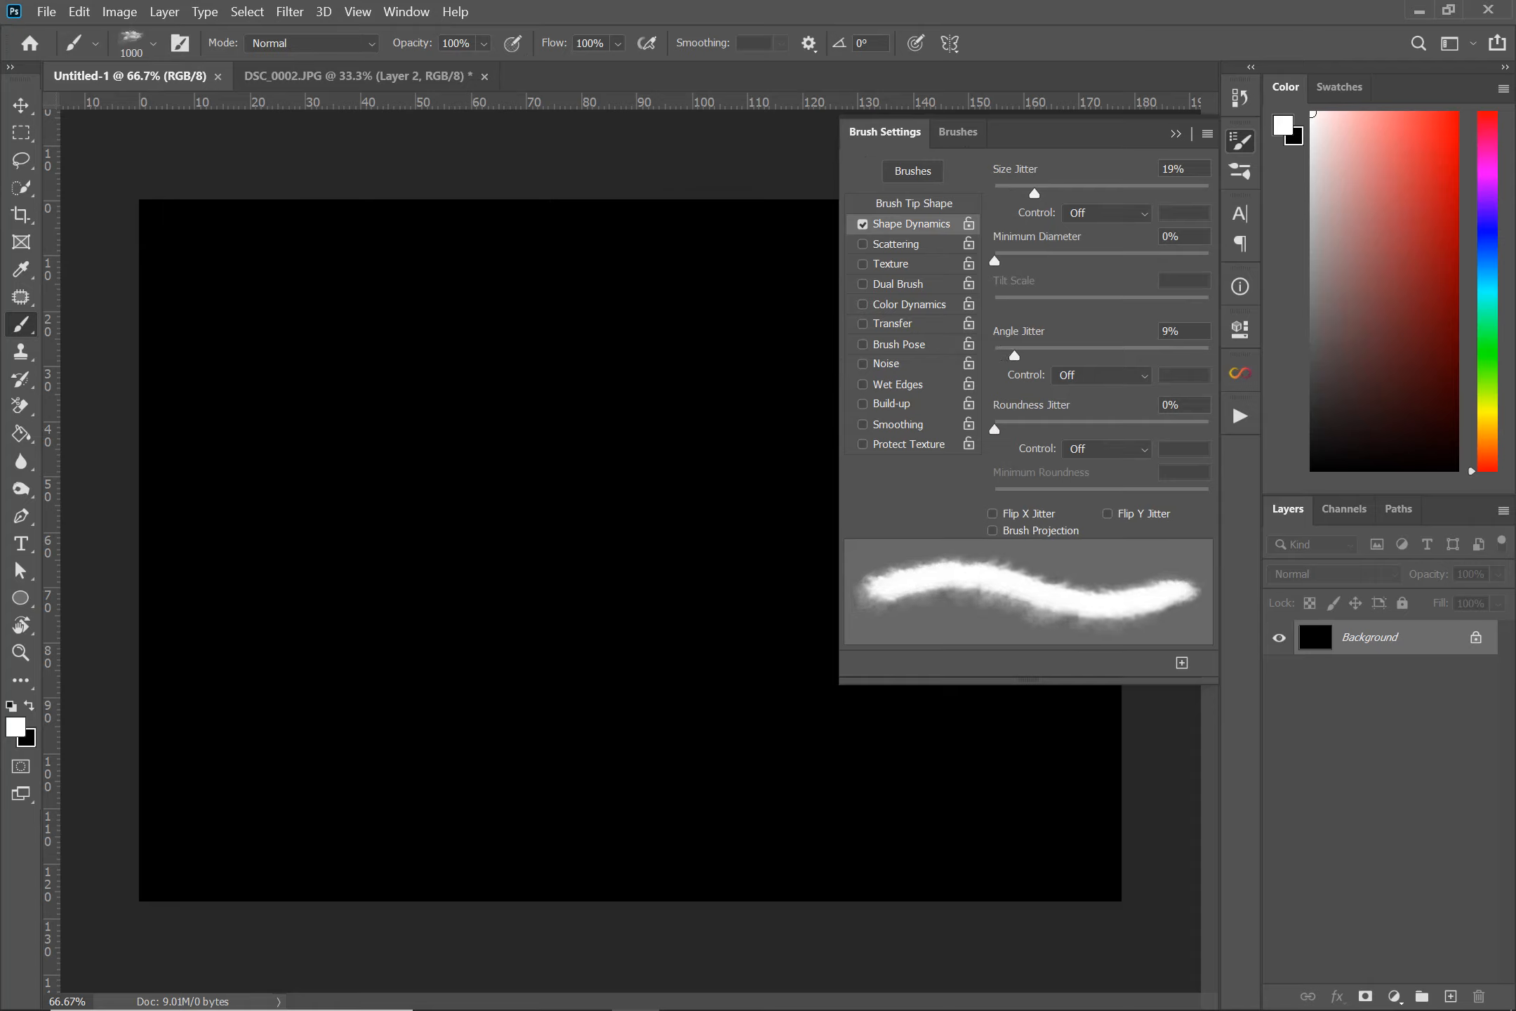
pyautogui.moveTo(995, 355); pyautogui.dragTo(1014, 355)
# Enable Transfer for the brush with 21% opacity jitter controlled by Pen Pressure and 6% flow jitter.
pyautogui.click(863, 324)
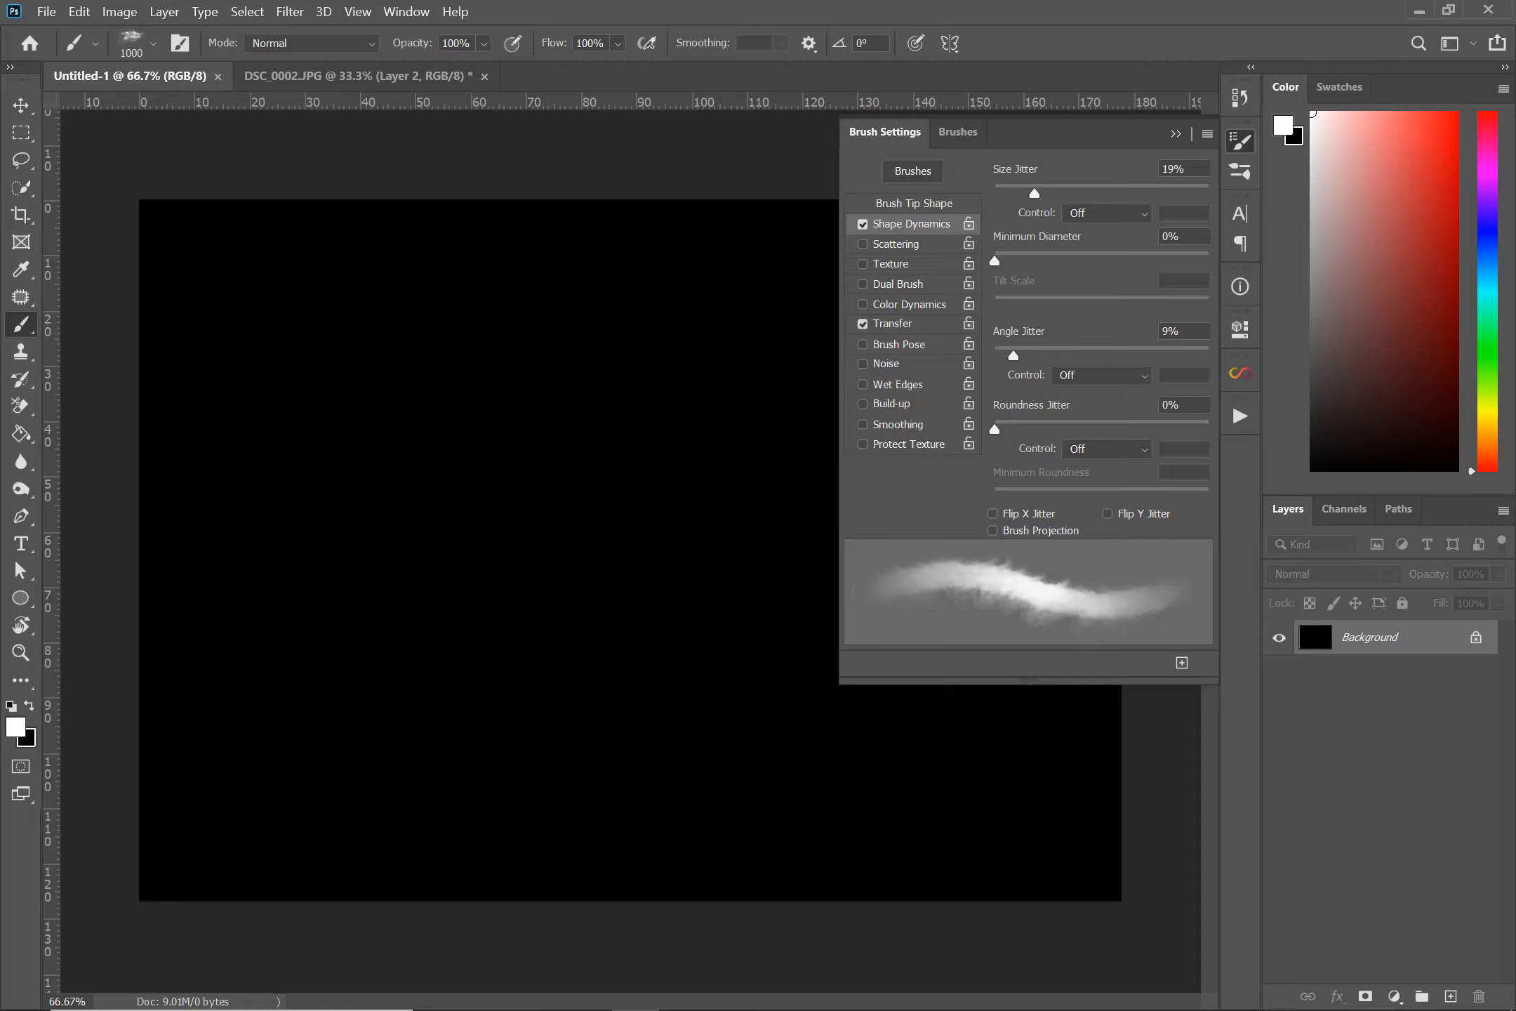
pyautogui.click(893, 323)
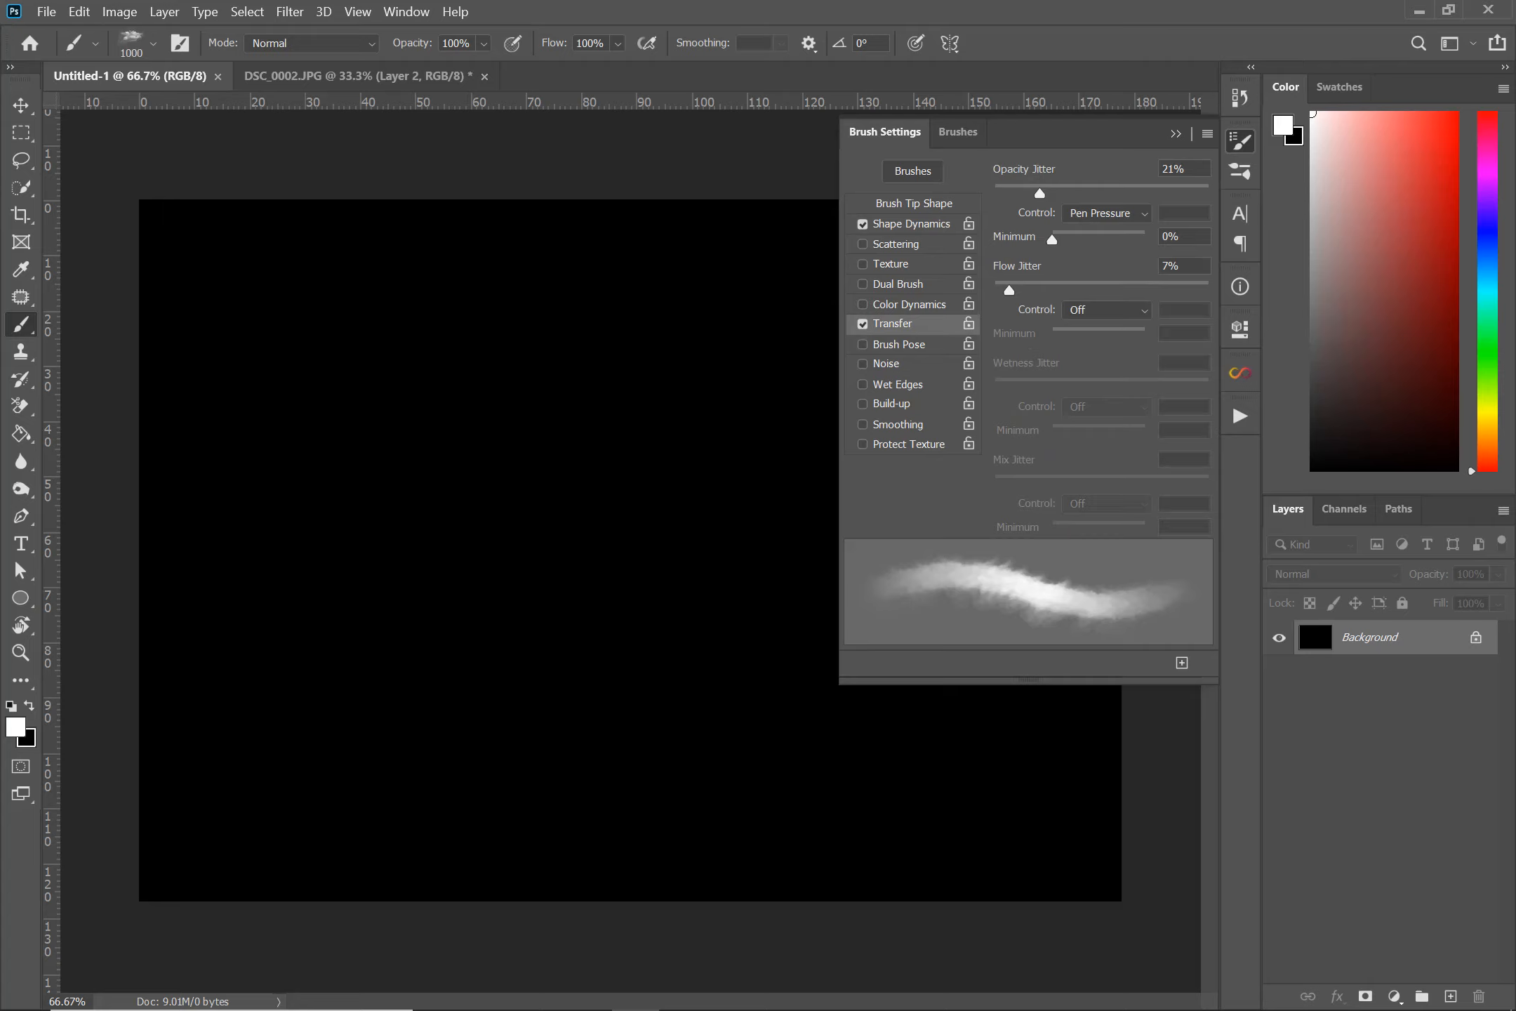
pyautogui.click(1106, 213)
pyautogui.click(1135, 231)
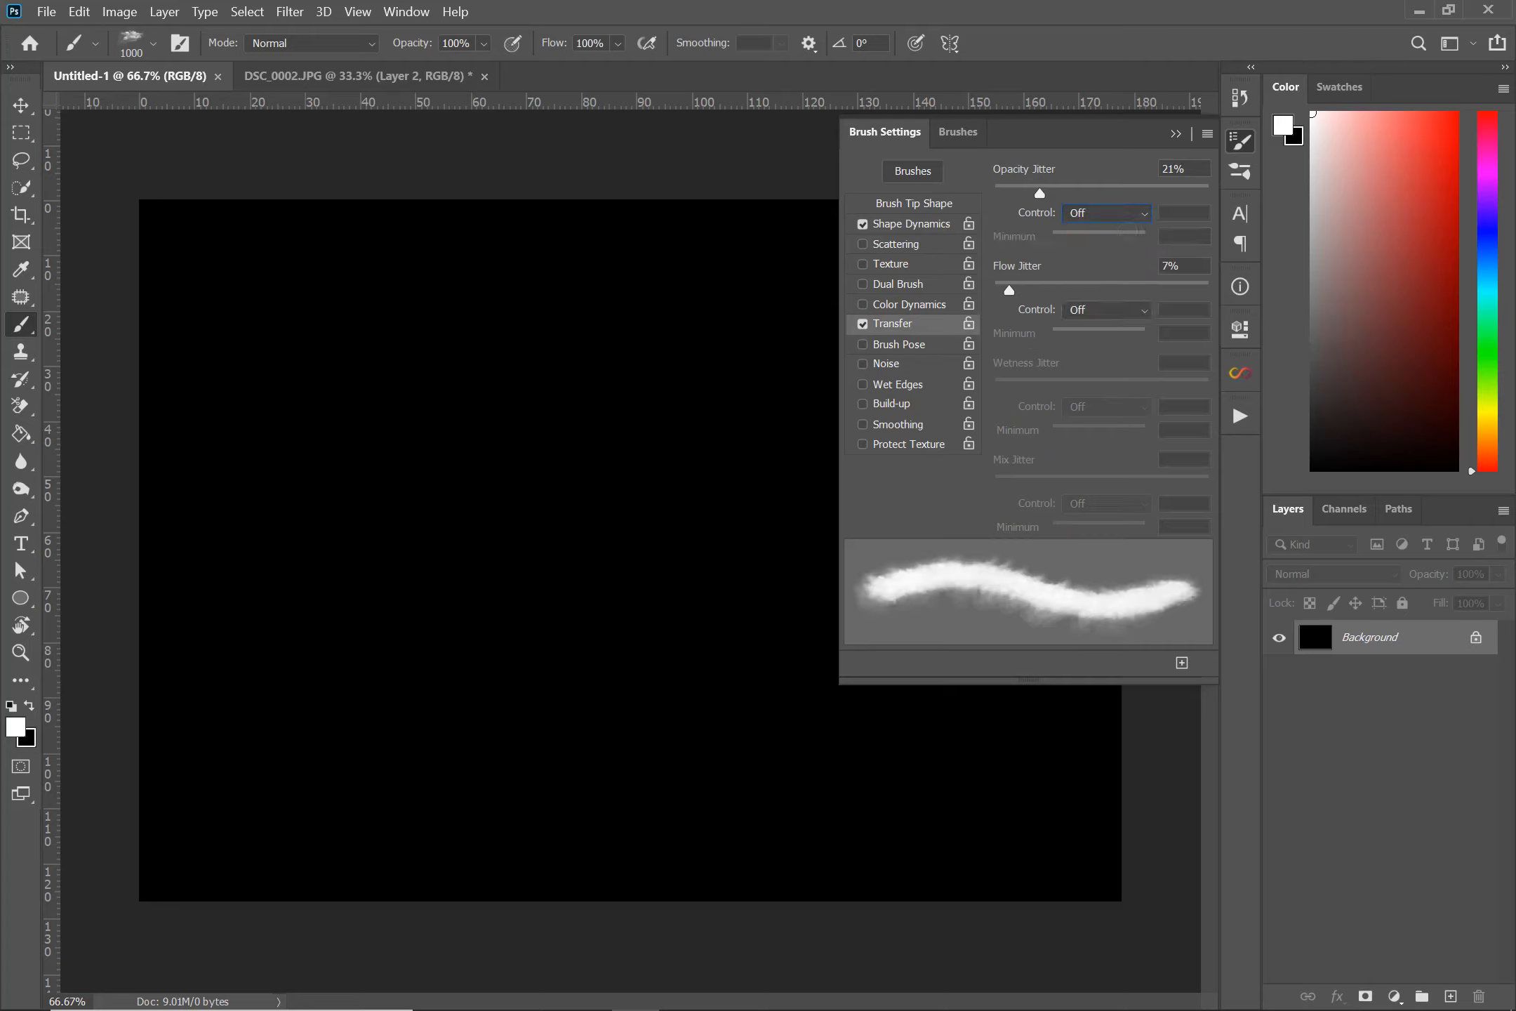
pyautogui.moveTo(1040, 193)
pyautogui.mouseDown()
pyautogui.moveTo(994, 193)
pyautogui.moveTo(1040, 193)
pyautogui.mouseUp()
pyautogui.moveTo(1009, 290); pyautogui.dragTo(1008, 289)
pyautogui.click(1108, 213)
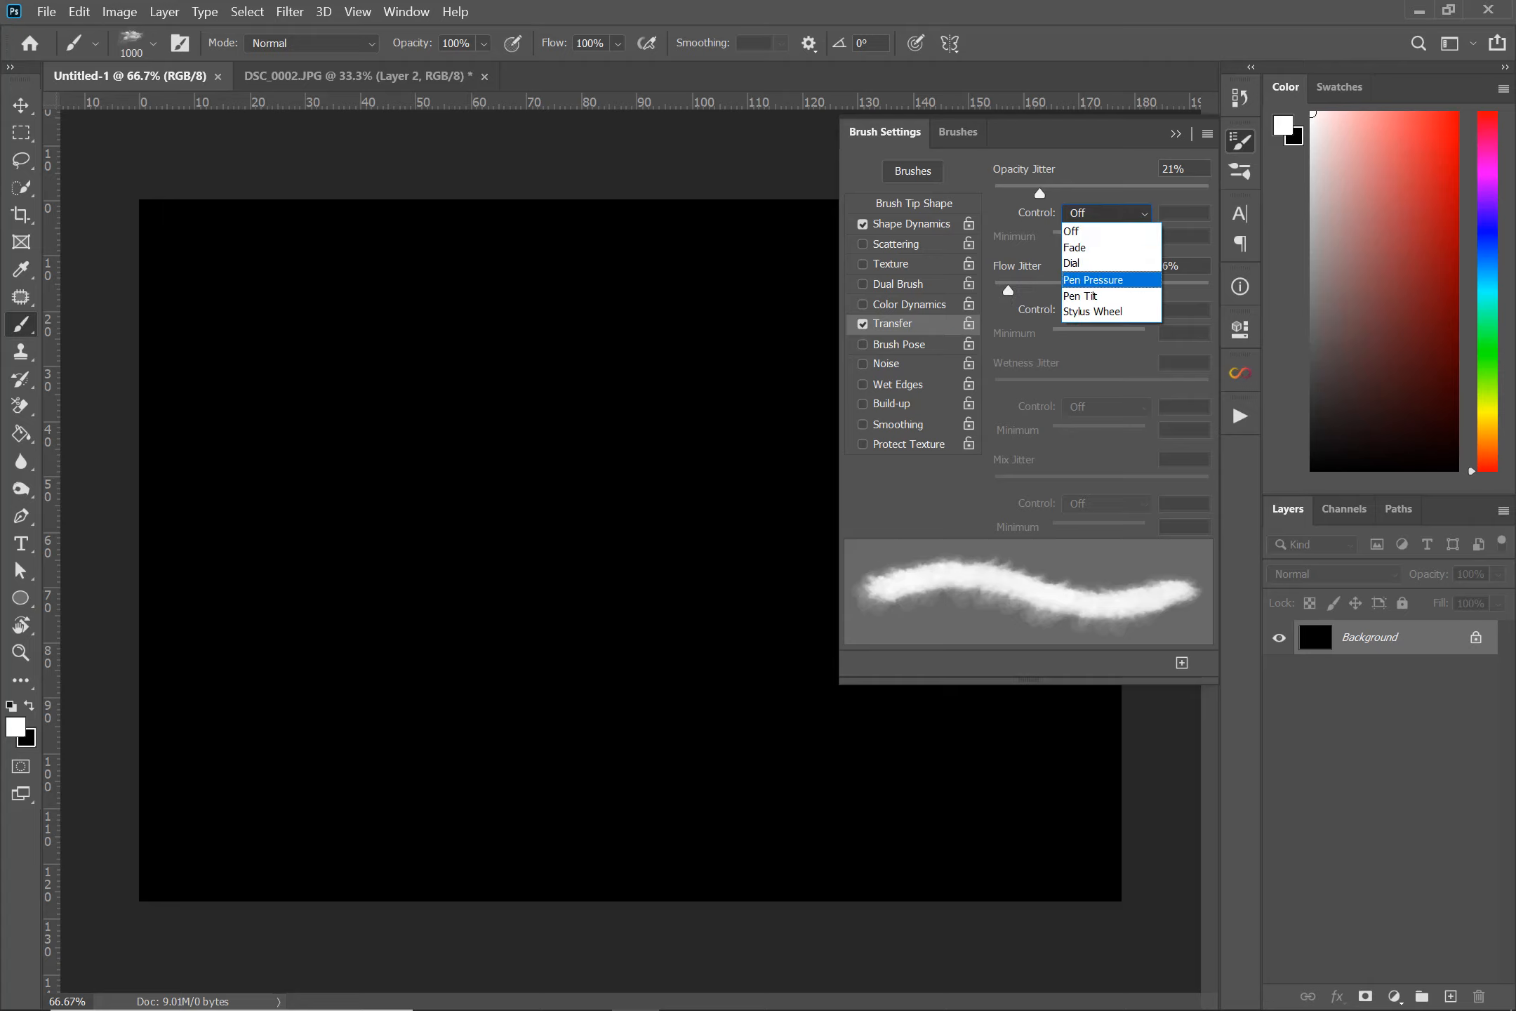
pyautogui.press('Return')
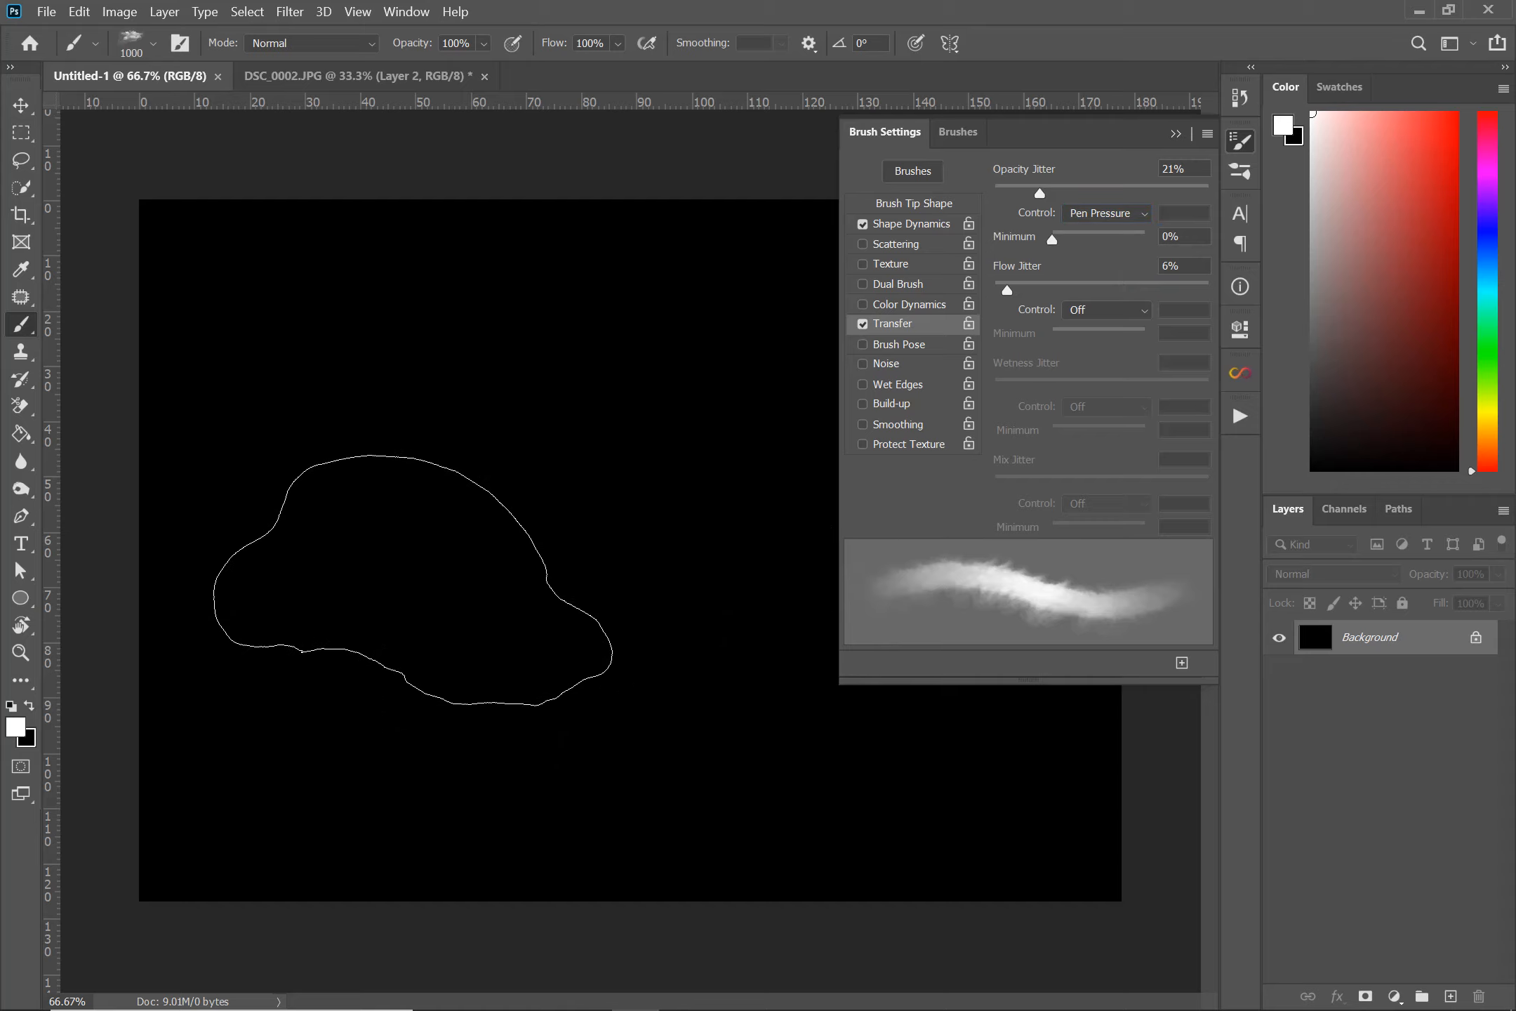
# Paint a soft white cloud across the left and centre of the black canvas, reducing the brush to 700 px partway.
pyautogui.moveTo(413, 582); pyautogui.dragTo(544, 551)
pyautogui.moveTo(446, 619); pyautogui.dragTo(695, 495)
pyautogui.press('[')
pyautogui.press('[')
pyautogui.press('[')
pyautogui.moveTo(615, 456)
pyautogui.mouseDown()
pyautogui.moveTo(655, 435)
pyautogui.moveTo(729, 439)
pyautogui.mouseUp()
pyautogui.click(611, 572)
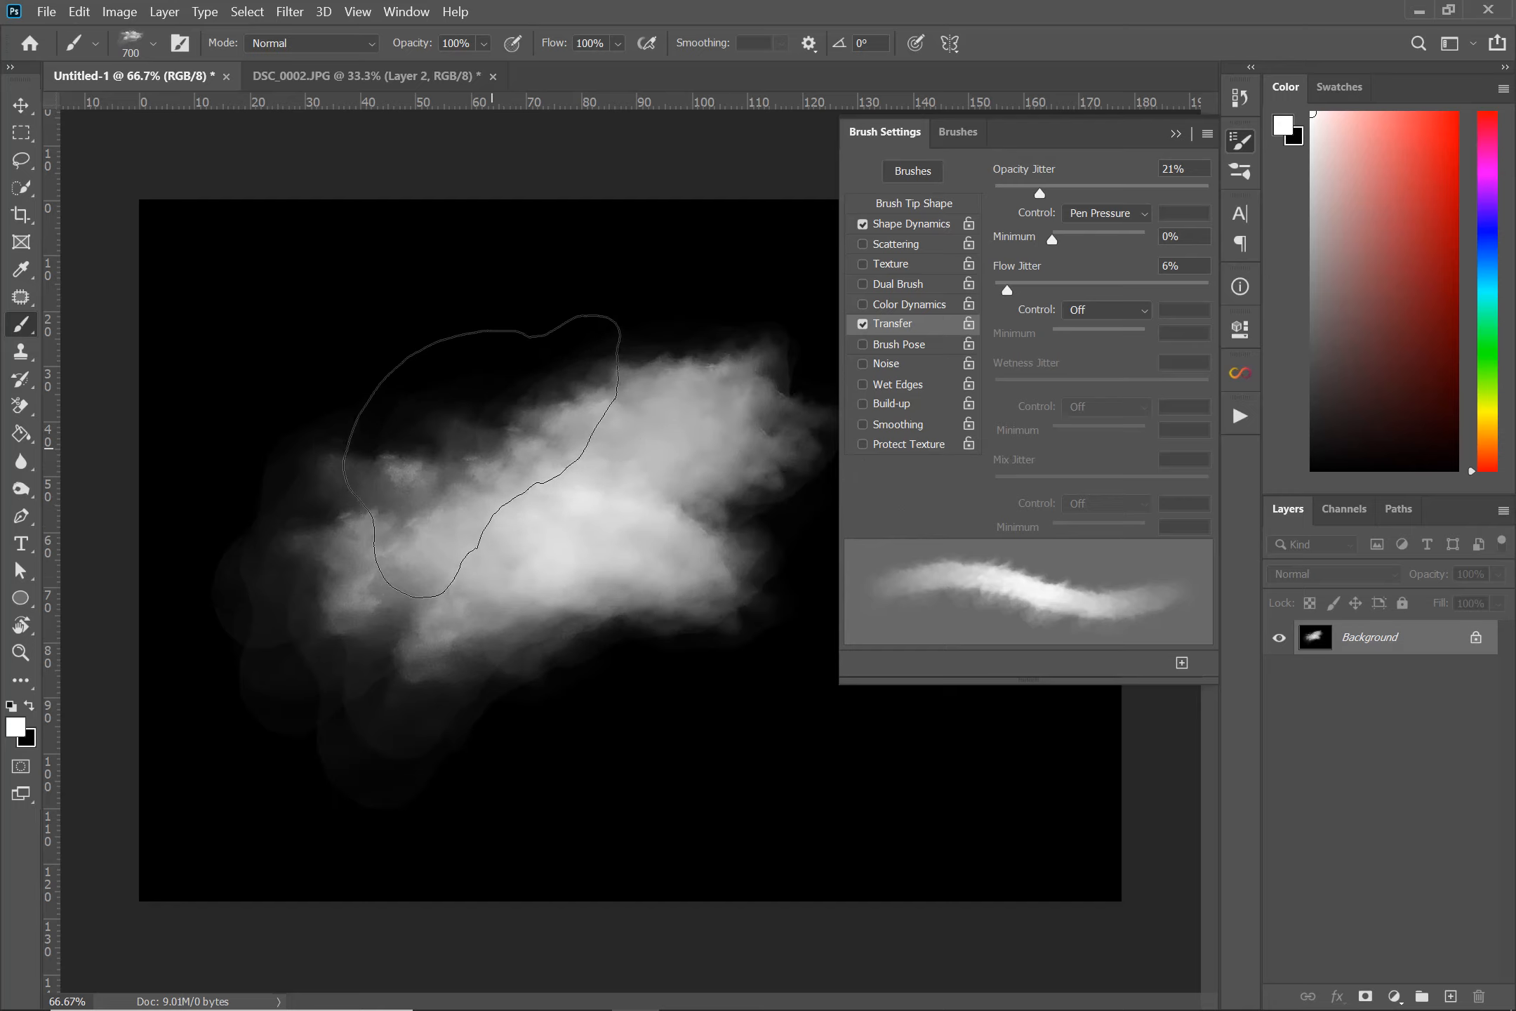
pyautogui.click(475, 426)
pyautogui.moveTo(390, 435); pyautogui.dragTo(383, 434)
pyautogui.moveTo(580, 430); pyautogui.dragTo(561, 421)
# Paint brighter detail over the cloud's centre and lower edge with the brush at 250 px, and close the brush settings.
pyautogui.press('[')
pyautogui.press('[')
pyautogui.press('[')
pyautogui.press('[')
pyautogui.press('[')
pyautogui.press('[')
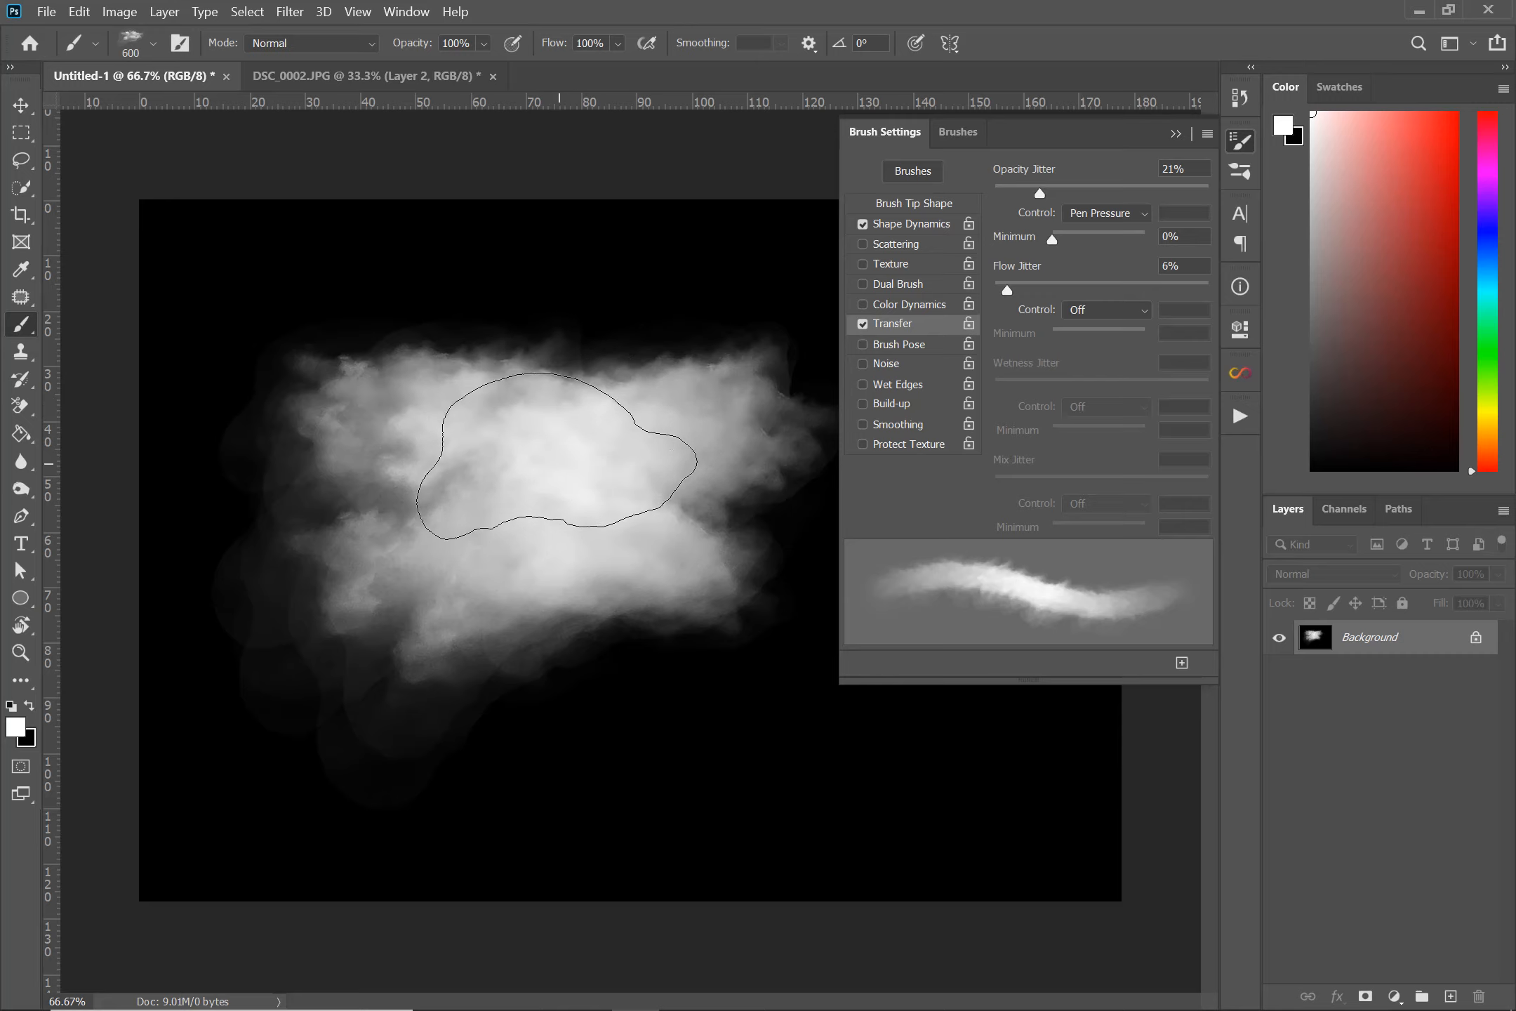
pyautogui.moveTo(555, 500); pyautogui.dragTo(702, 505)
pyautogui.moveTo(597, 558)
pyautogui.mouseDown()
pyautogui.moveTo(566, 608)
pyautogui.moveTo(476, 634)
pyautogui.moveTo(437, 667)
pyautogui.mouseUp()
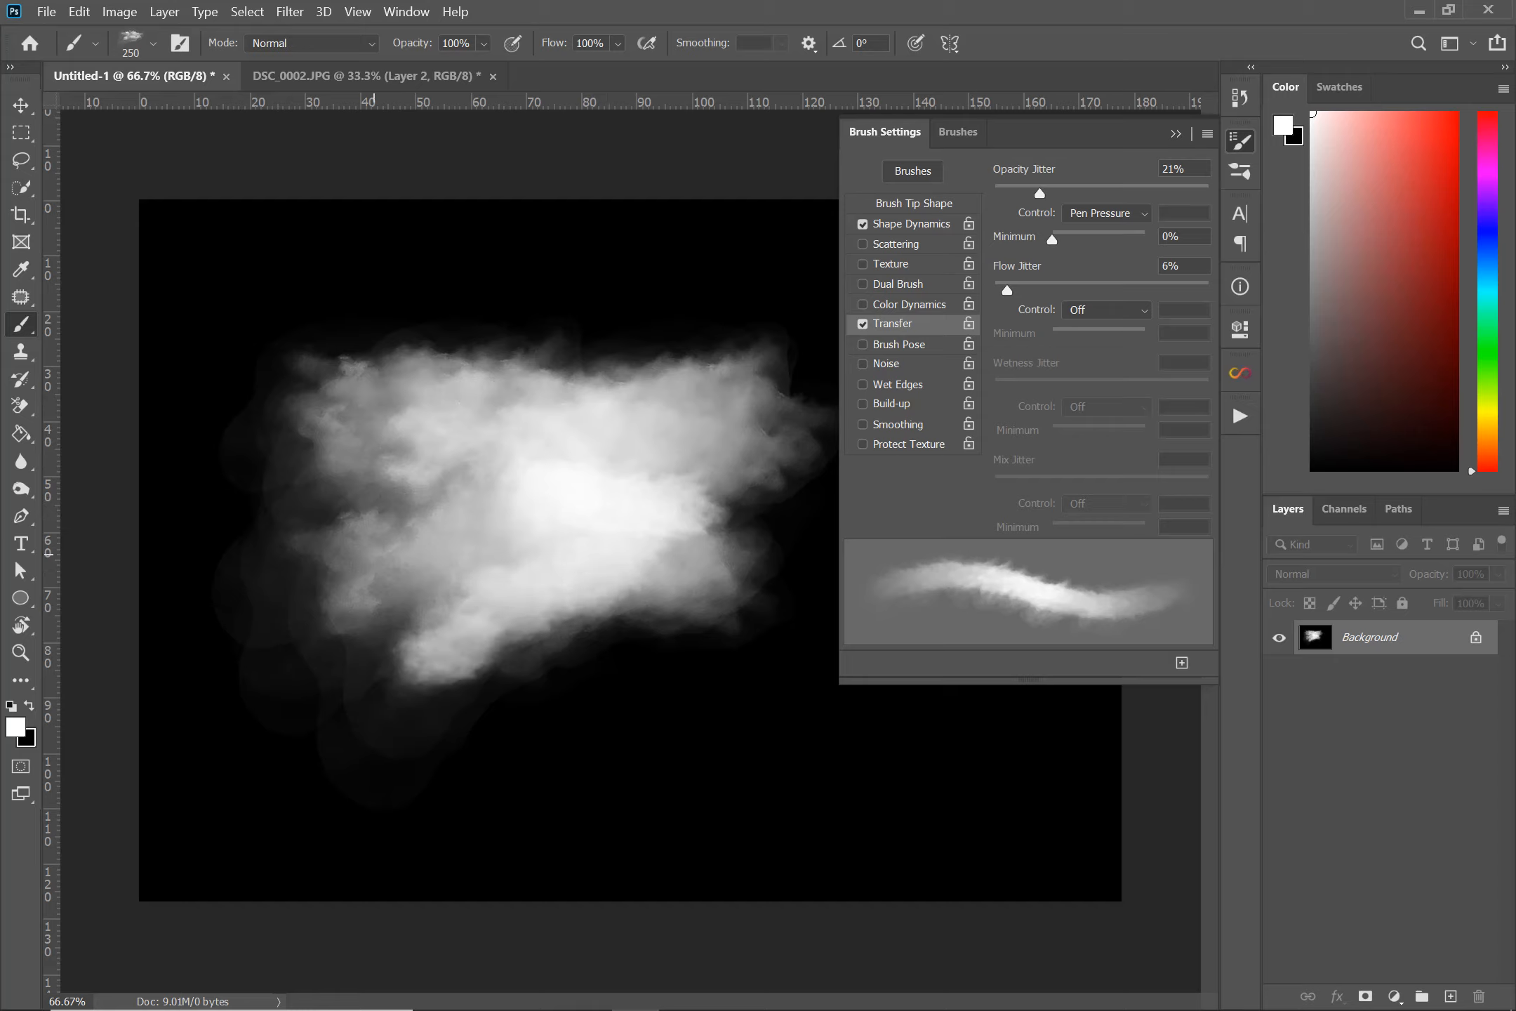
pyautogui.moveTo(622, 595)
pyautogui.mouseDown()
pyautogui.moveTo(696, 641)
pyautogui.moveTo(726, 581)
pyautogui.mouseUp()
pyautogui.click(1176, 134)
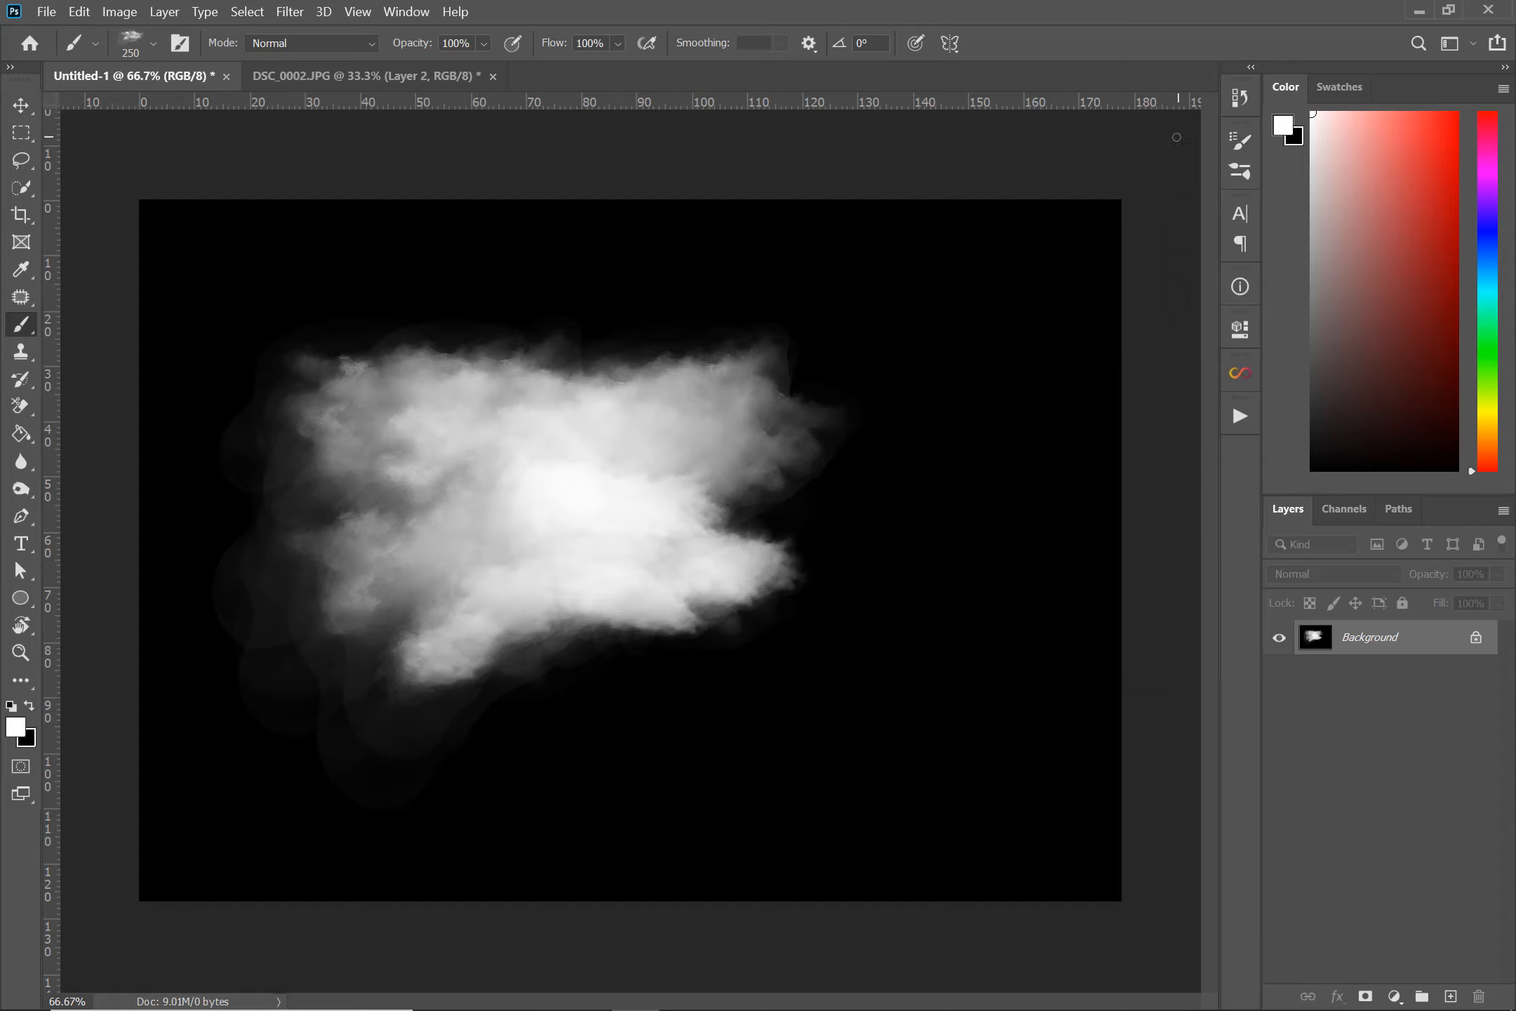
# Enlarge the brush to 1100 px and extend the cloud with white strokes toward its right and lower sides.
pyautogui.press(']')
pyautogui.press(']')
pyautogui.press(']')
pyautogui.press(']')
pyautogui.press(']')
pyautogui.press(']')
pyautogui.press(']')
pyautogui.press(']')
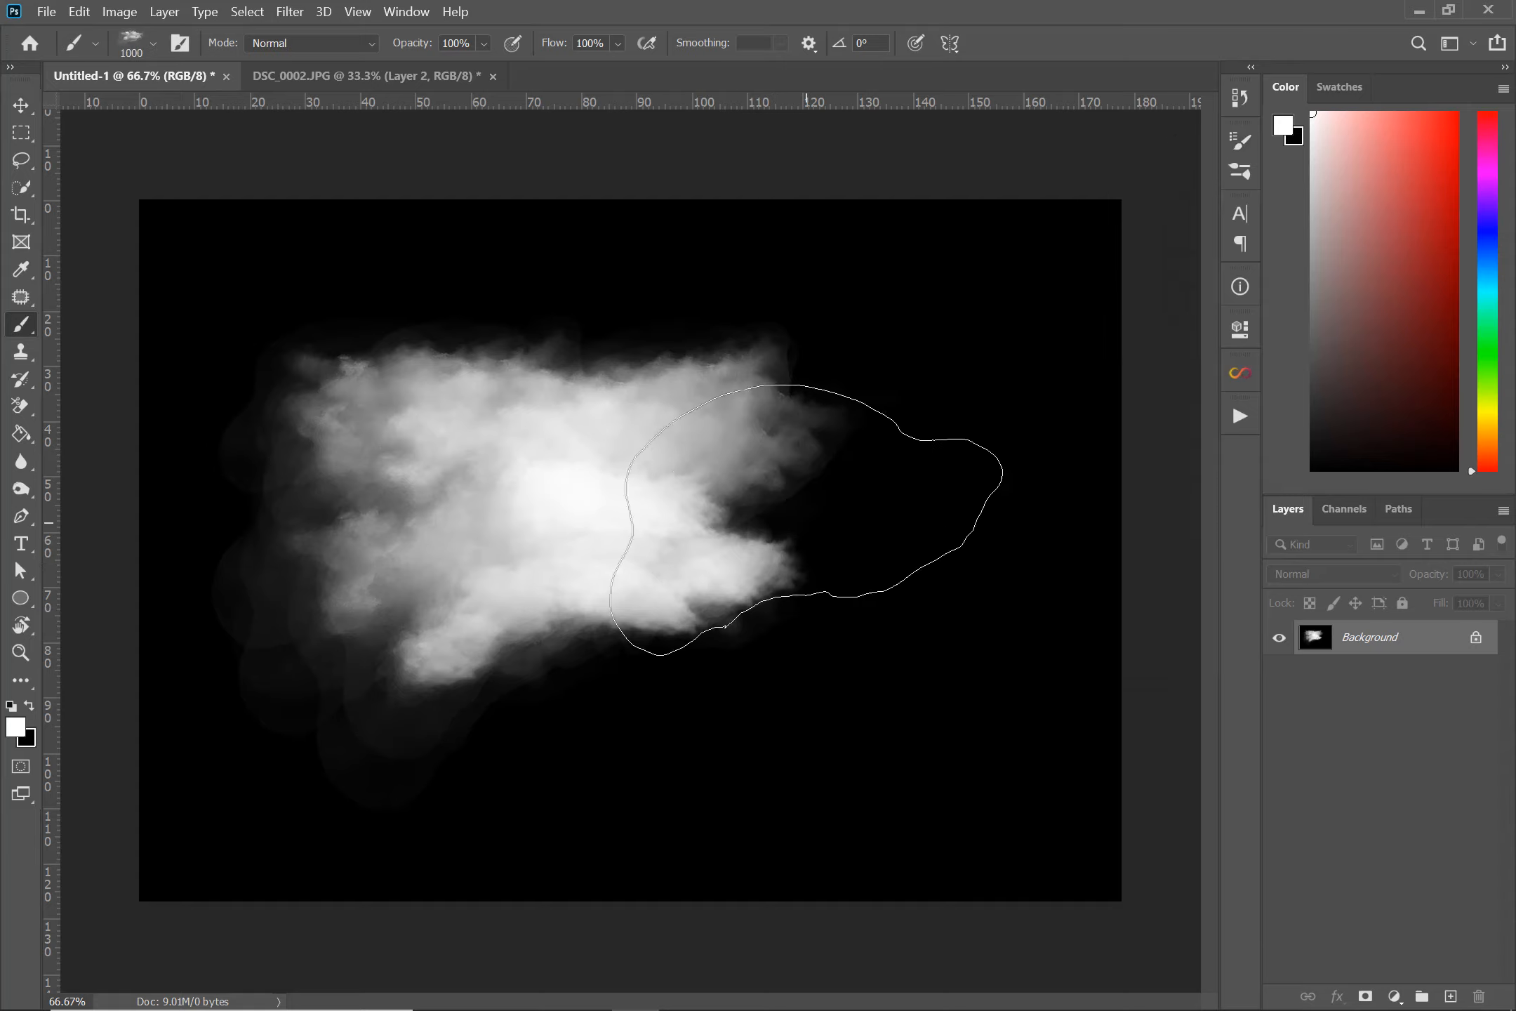
pyautogui.moveTo(826, 537); pyautogui.dragTo(697, 682)
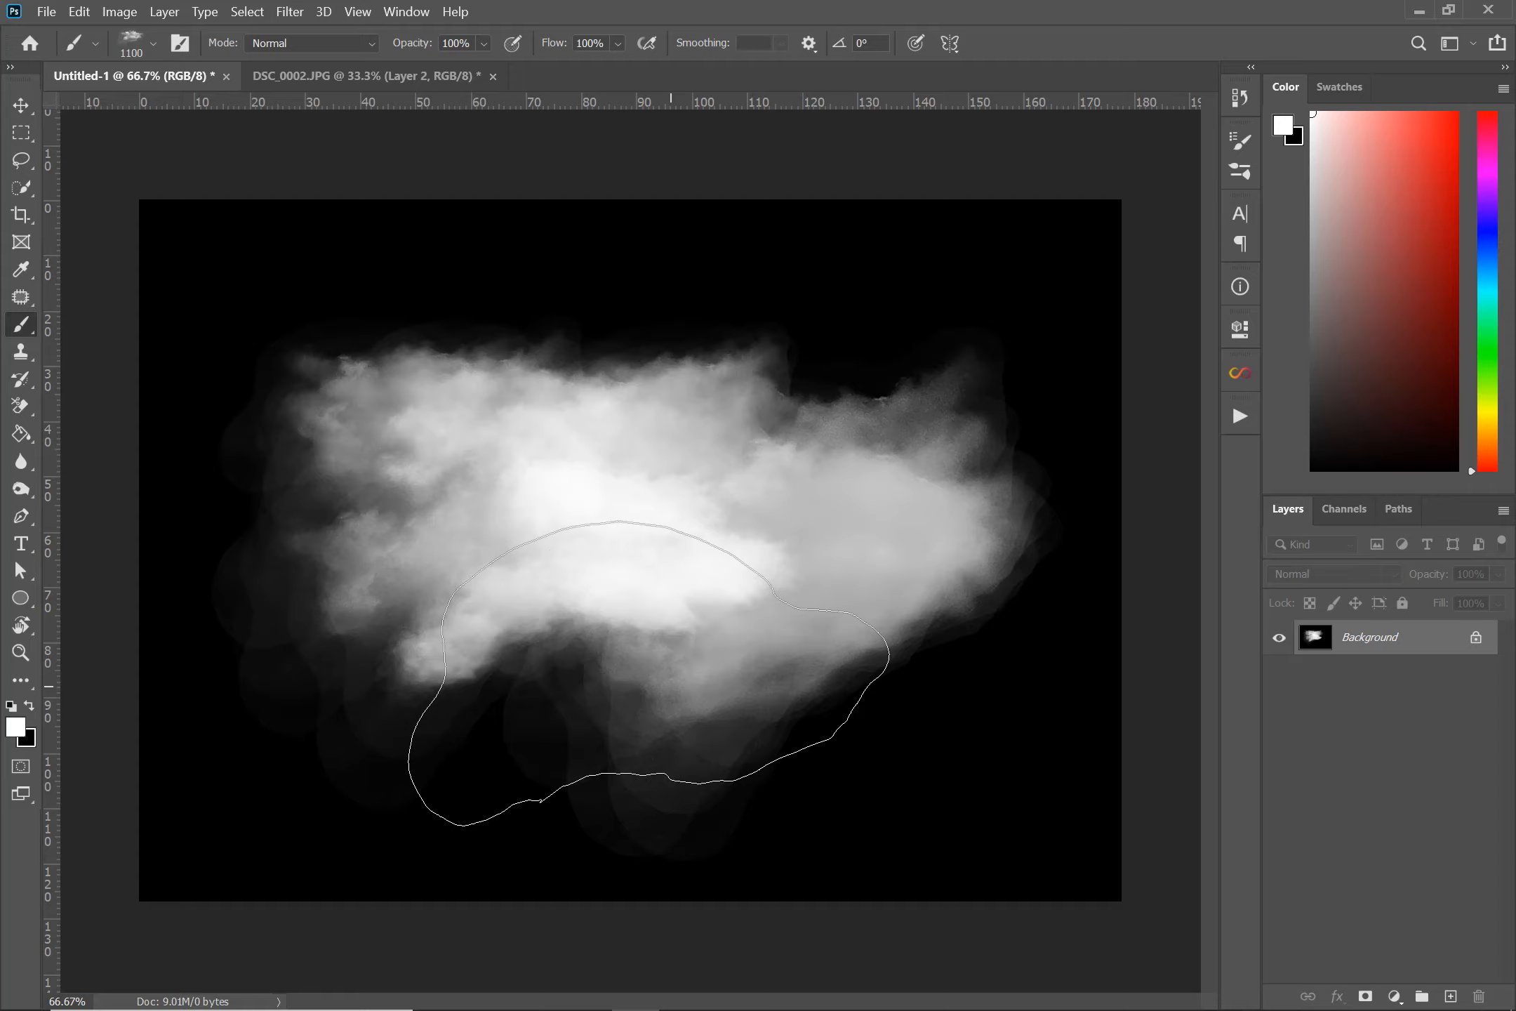
pyautogui.click(659, 677)
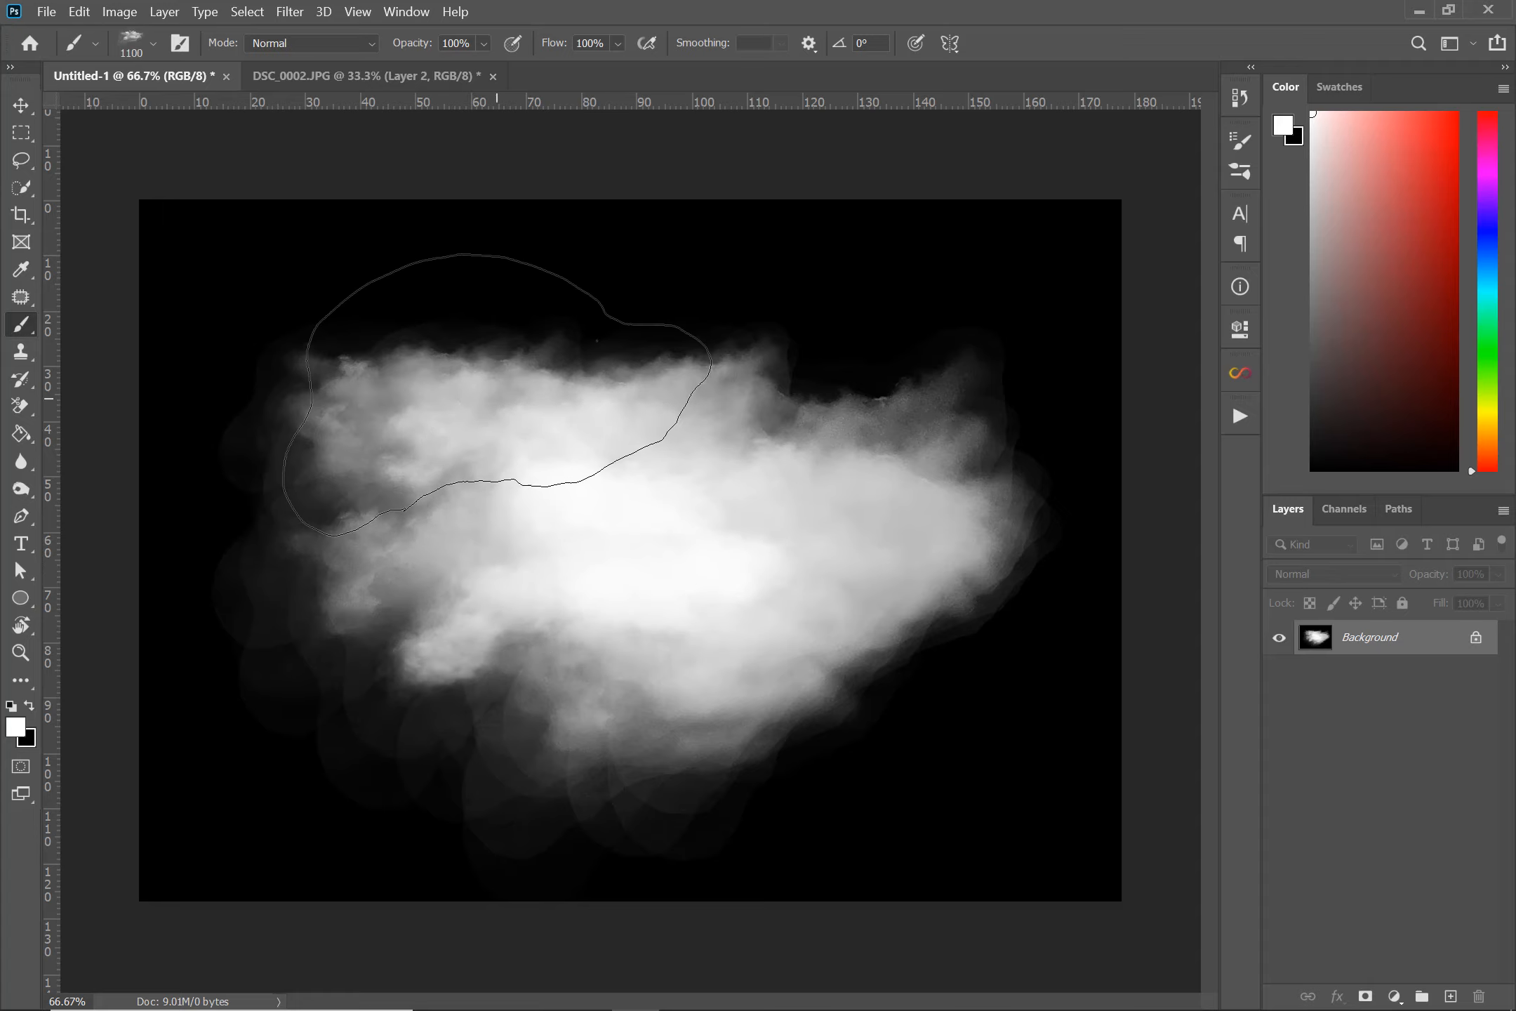
pyautogui.moveTo(926, 1007)
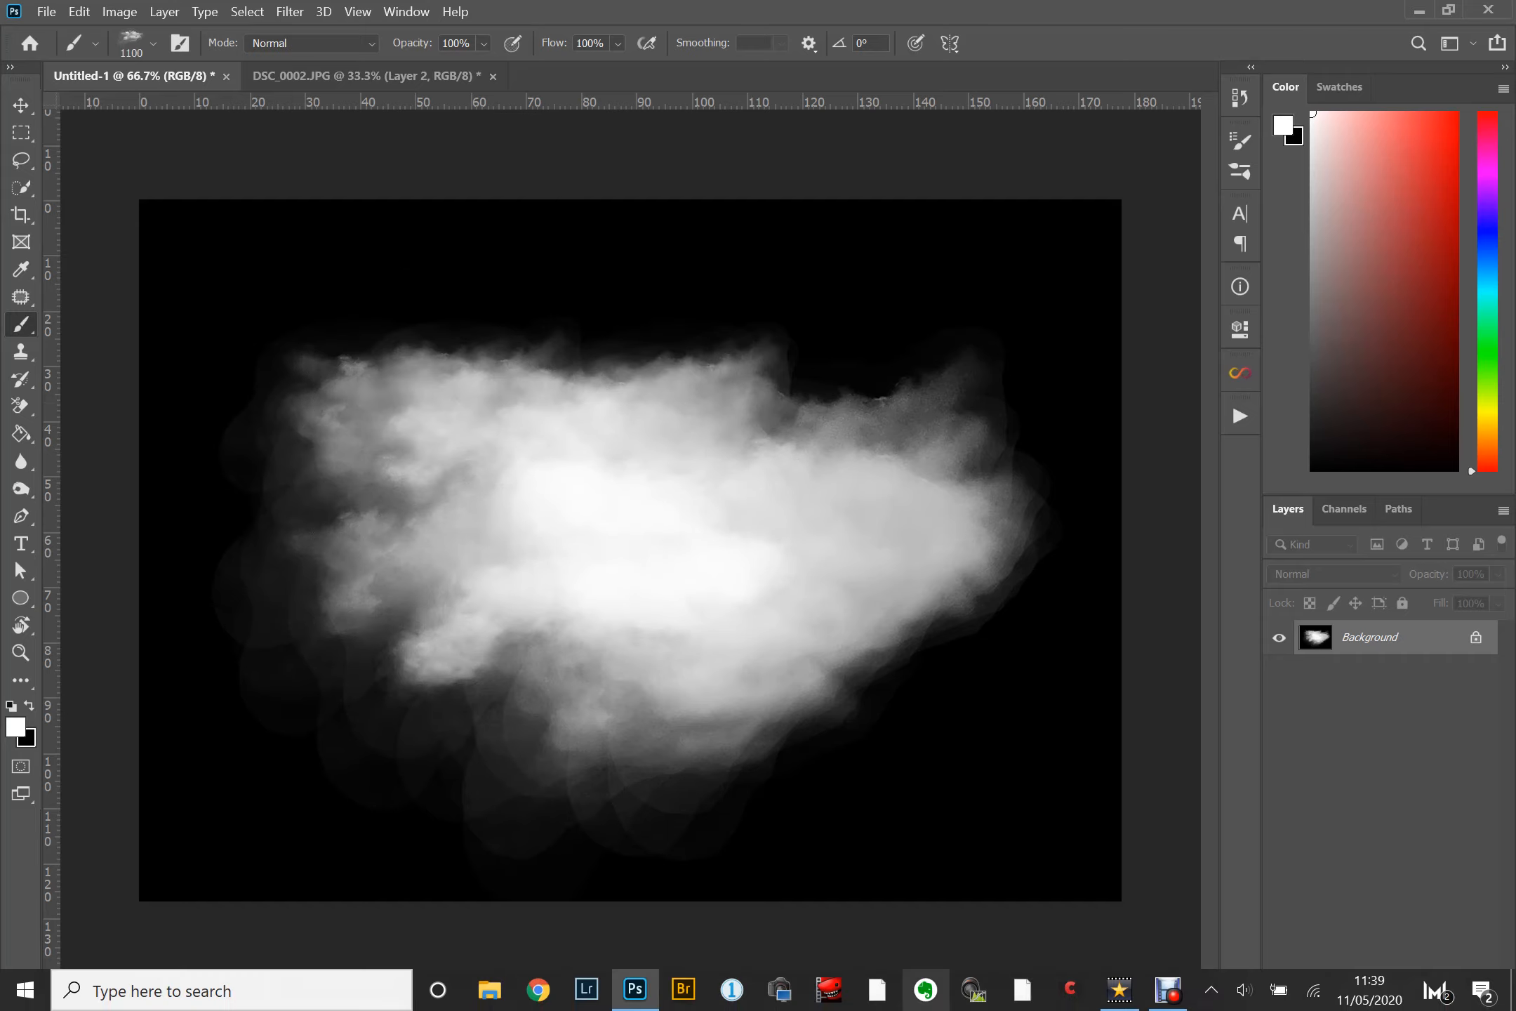